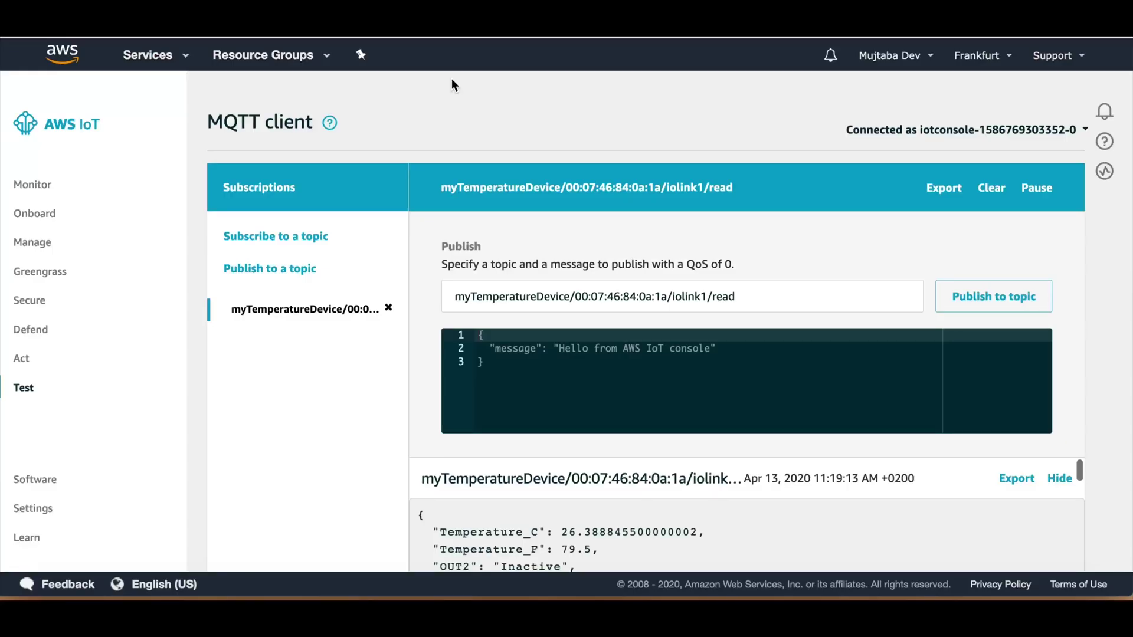
Open myTemperatureDevice's details page and bring its Frequency row into view
scroll(396, 371, "down", 3)
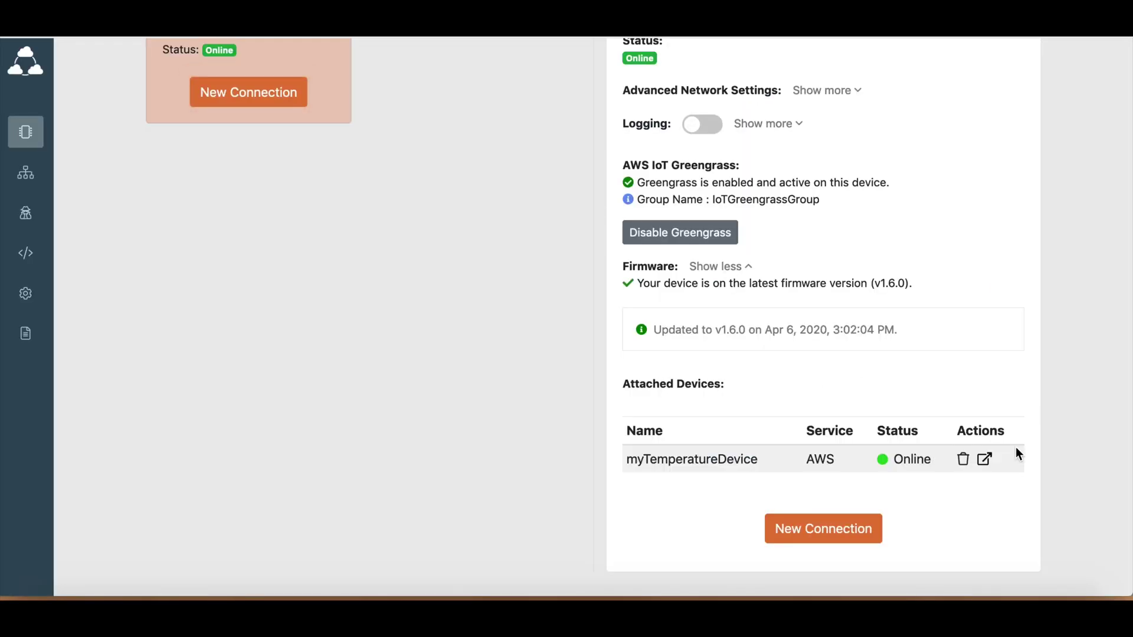
left_click(984, 460)
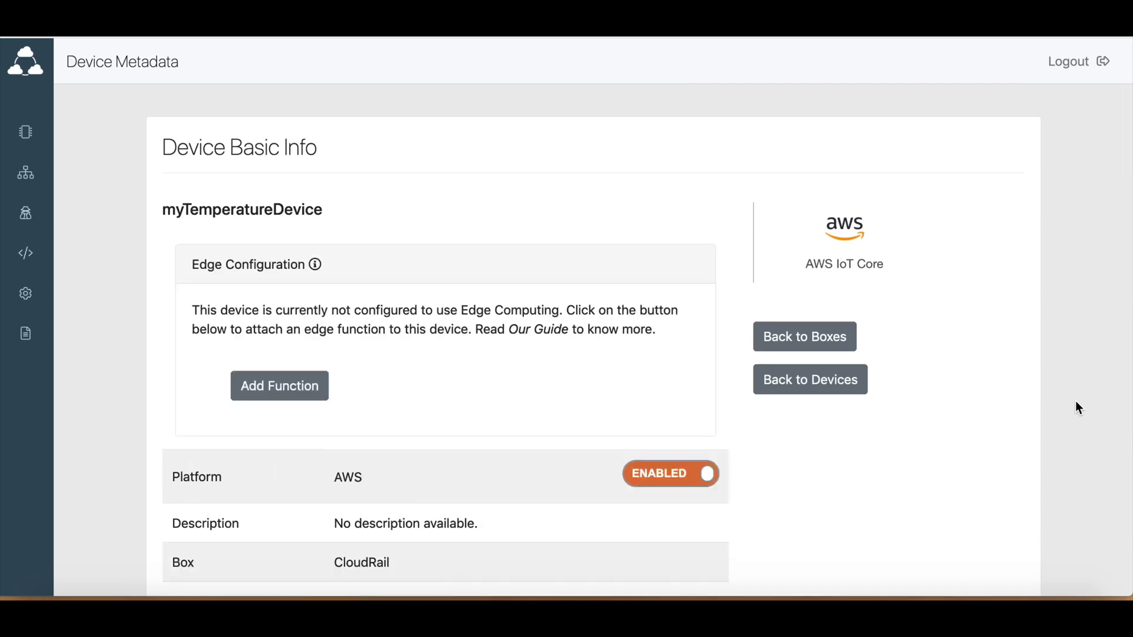
scroll(957, 431, "down", 7)
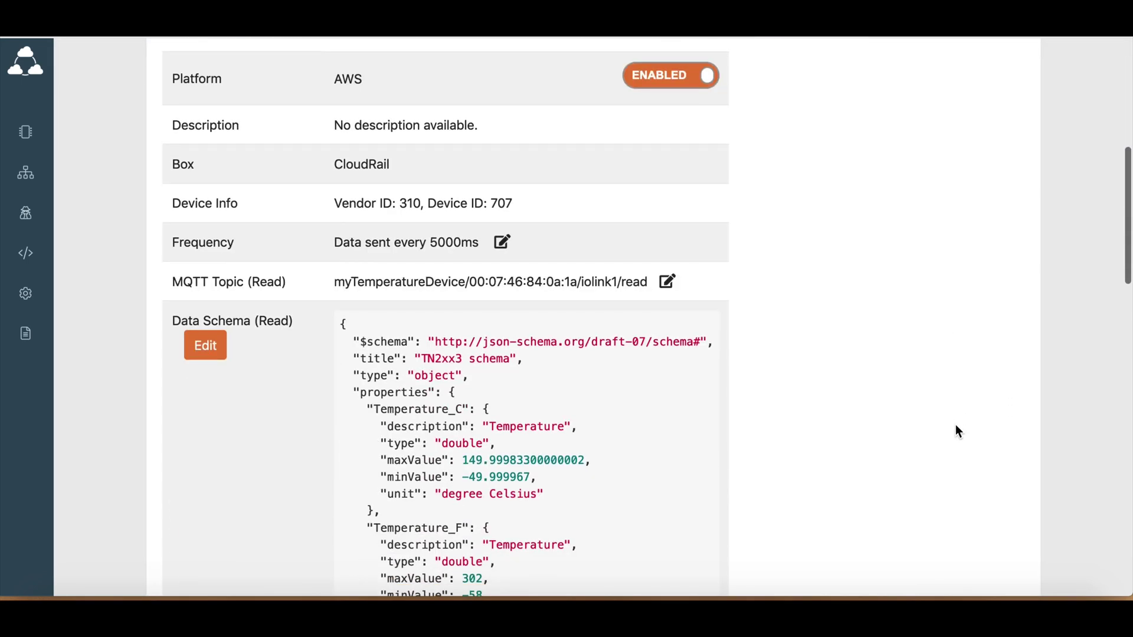
scroll(956, 426, "up", 1)
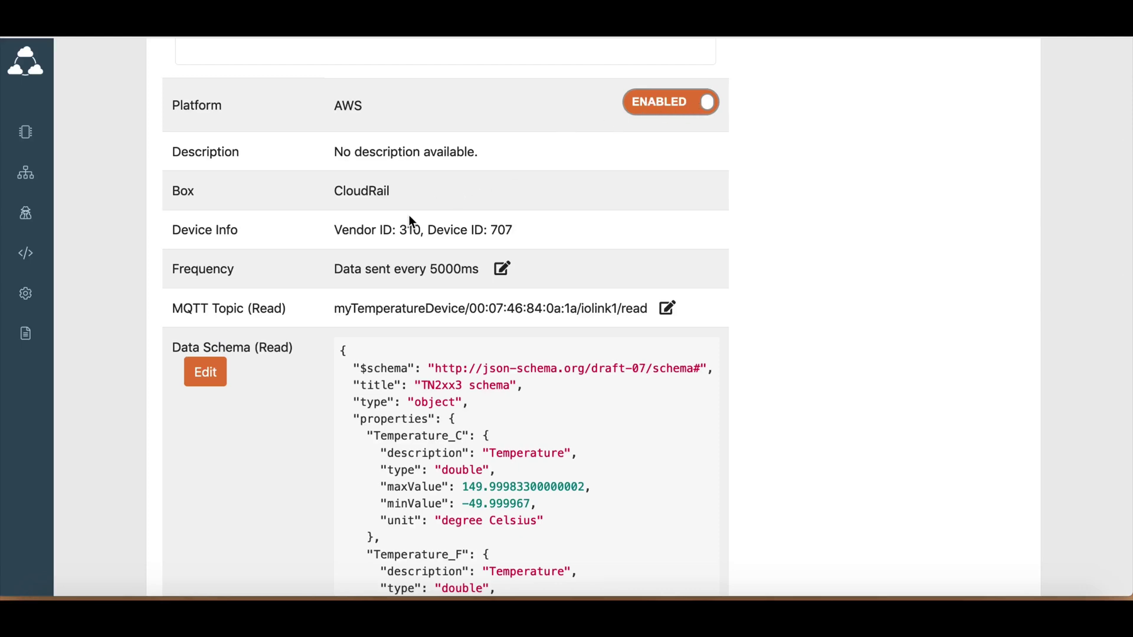
scroll(369, 265, "down", 1)
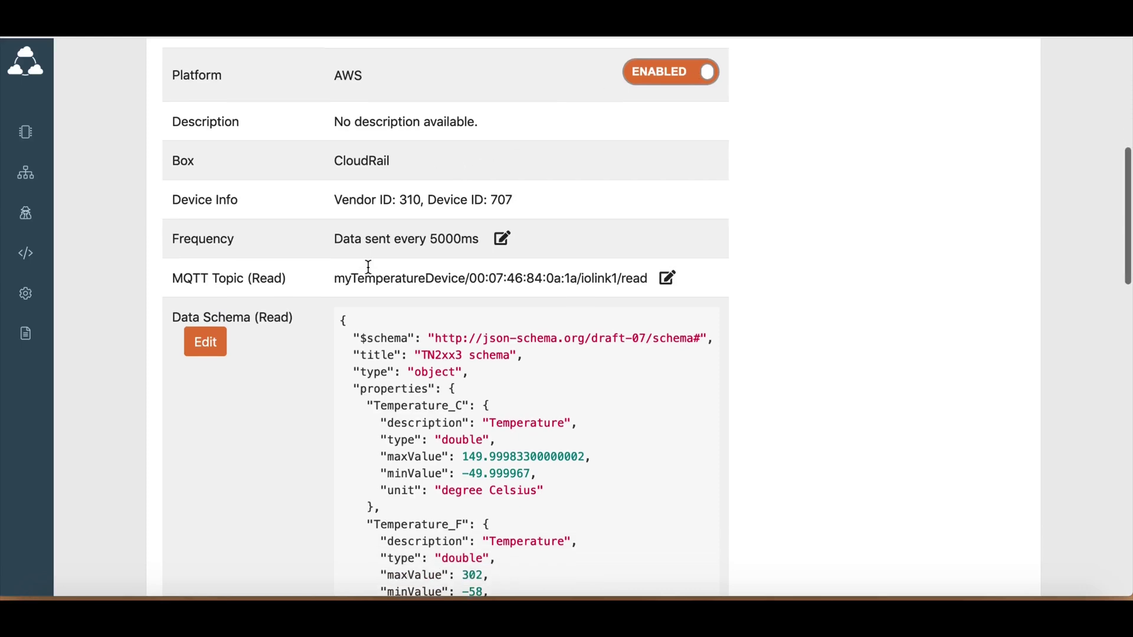
Change the device's send frequency from 5000 to 1000 ms, keeping the interval read type
left_click(501, 237)
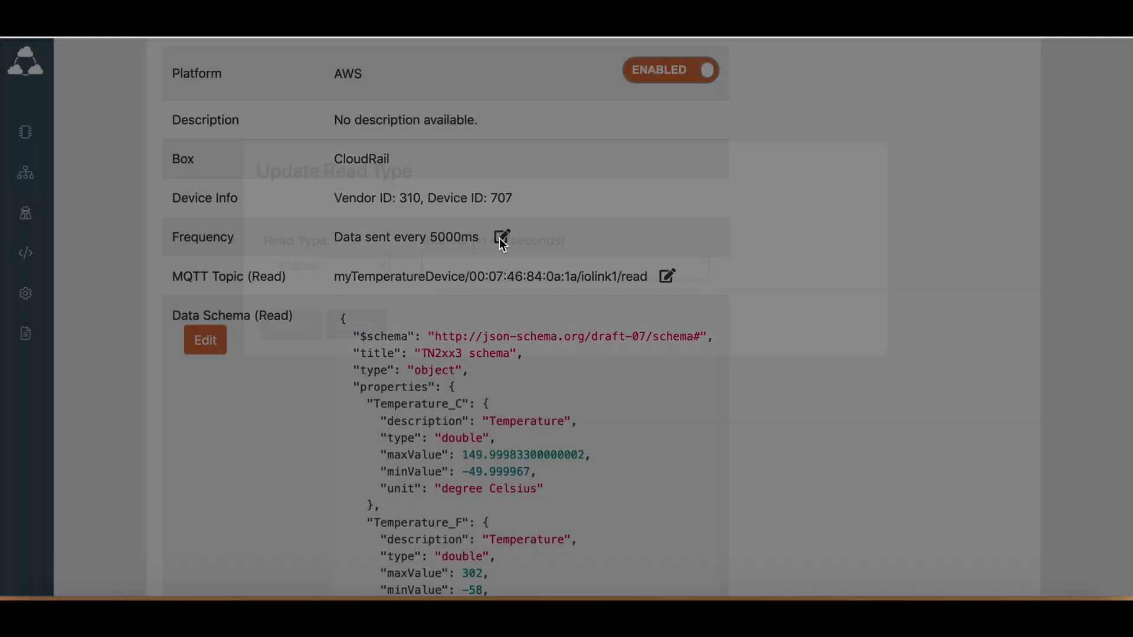
left_click(496, 325)
type("1000")
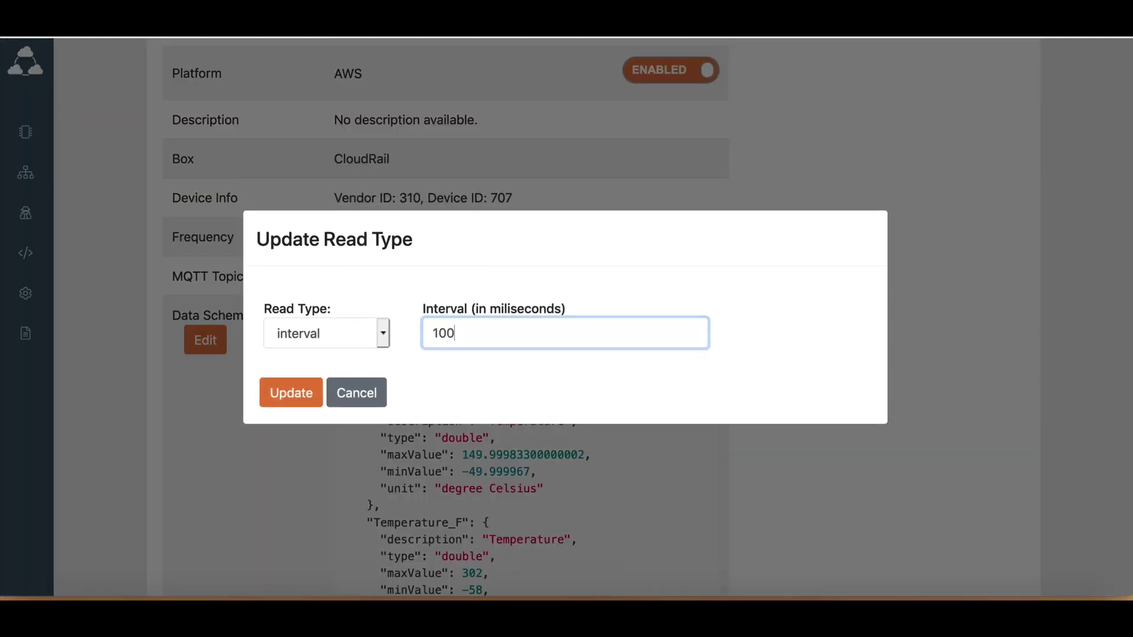
left_click(356, 335)
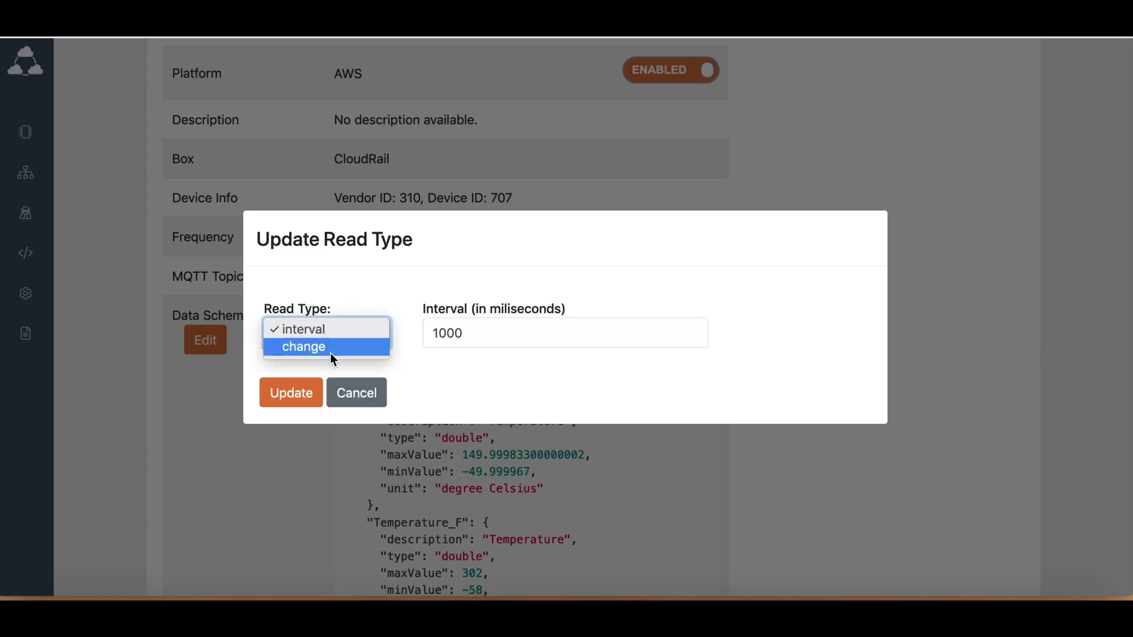
left_click(469, 387)
left_click(289, 397)
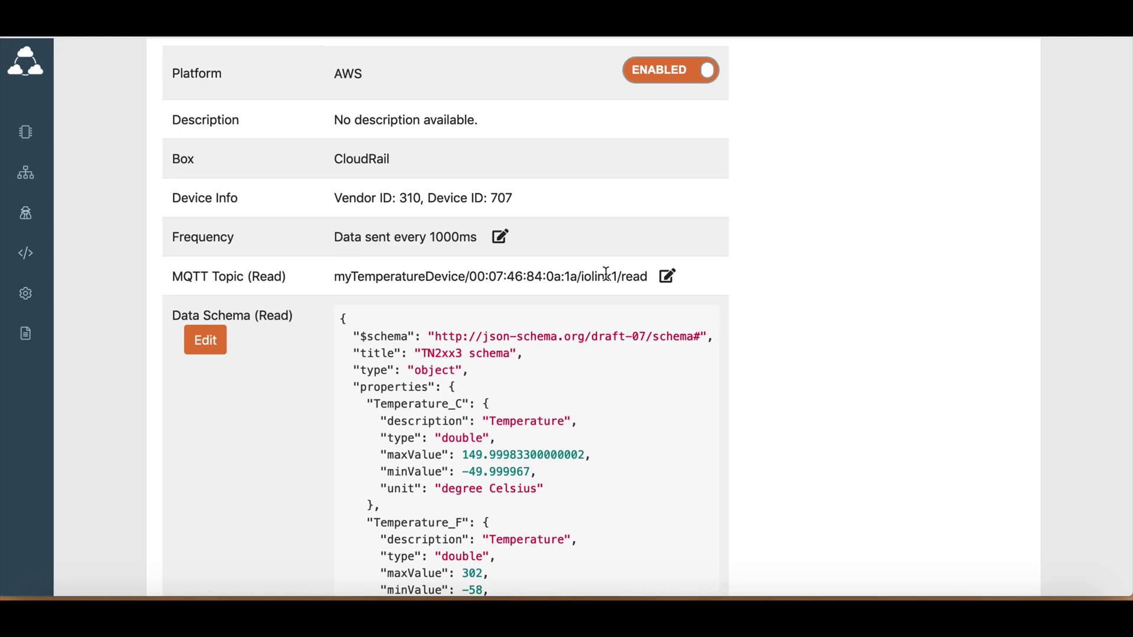
Shorten the MQTT read topic to myTemperatureDevice/read by removing the address and iolink1 parts
left_click(667, 276)
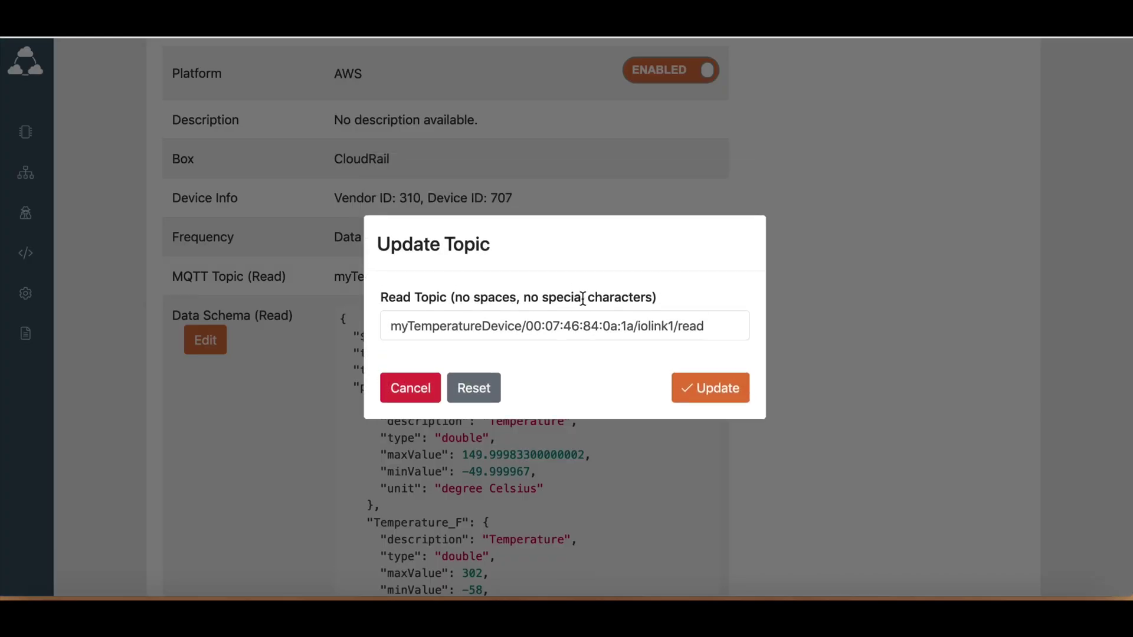
left_click_drag(525, 325, 642, 331)
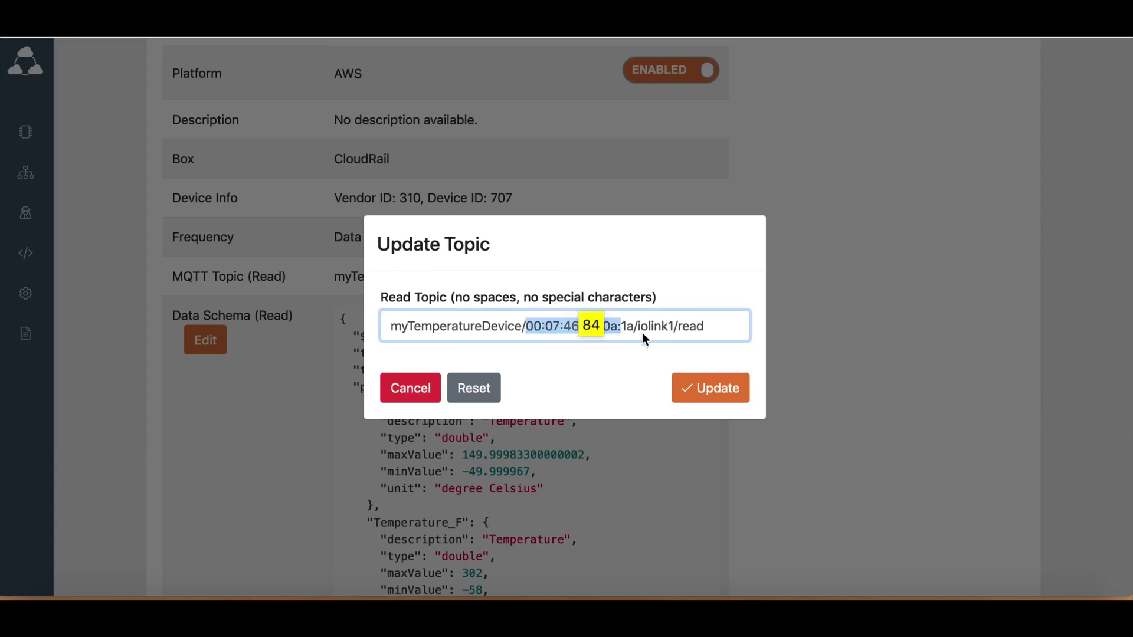
left_click(675, 325)
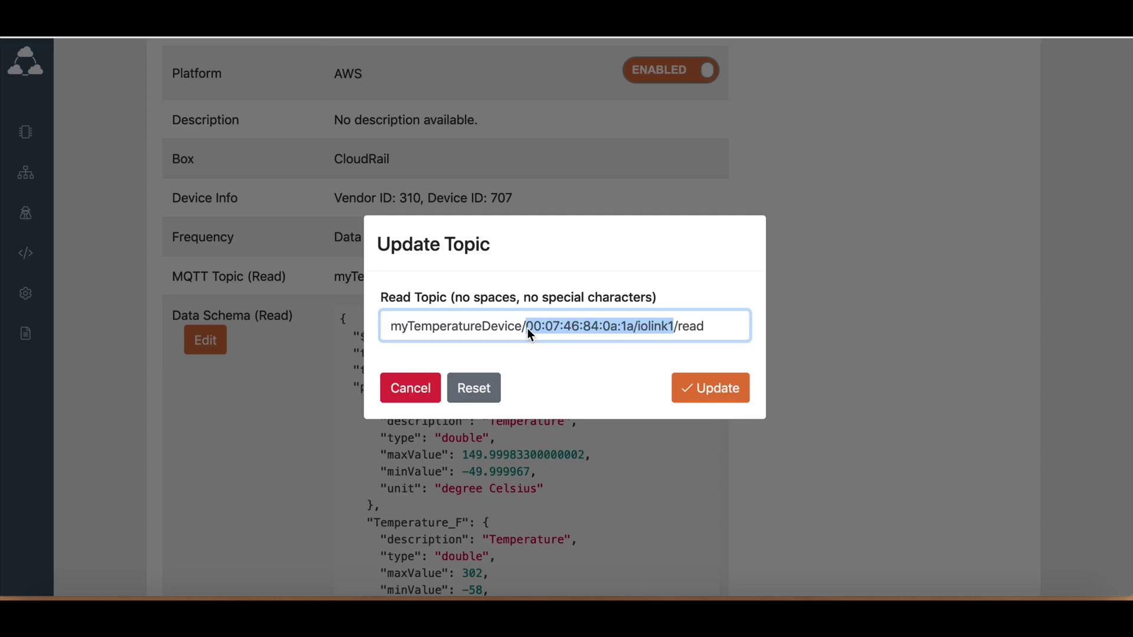
key("BackSpace")
key("BackSpace")
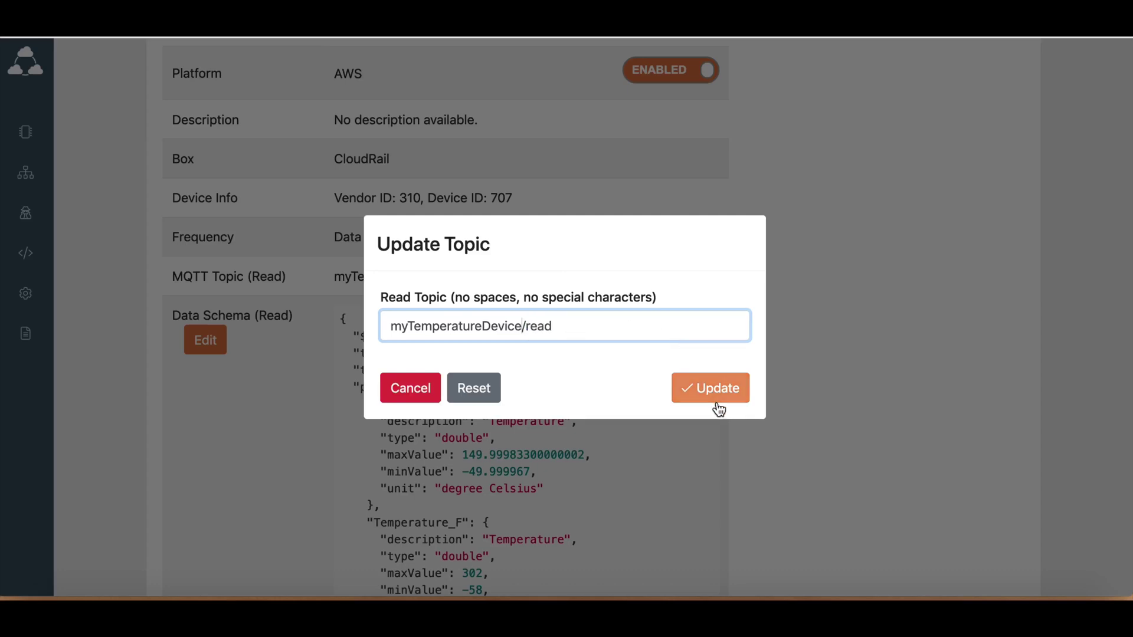
left_click(718, 401)
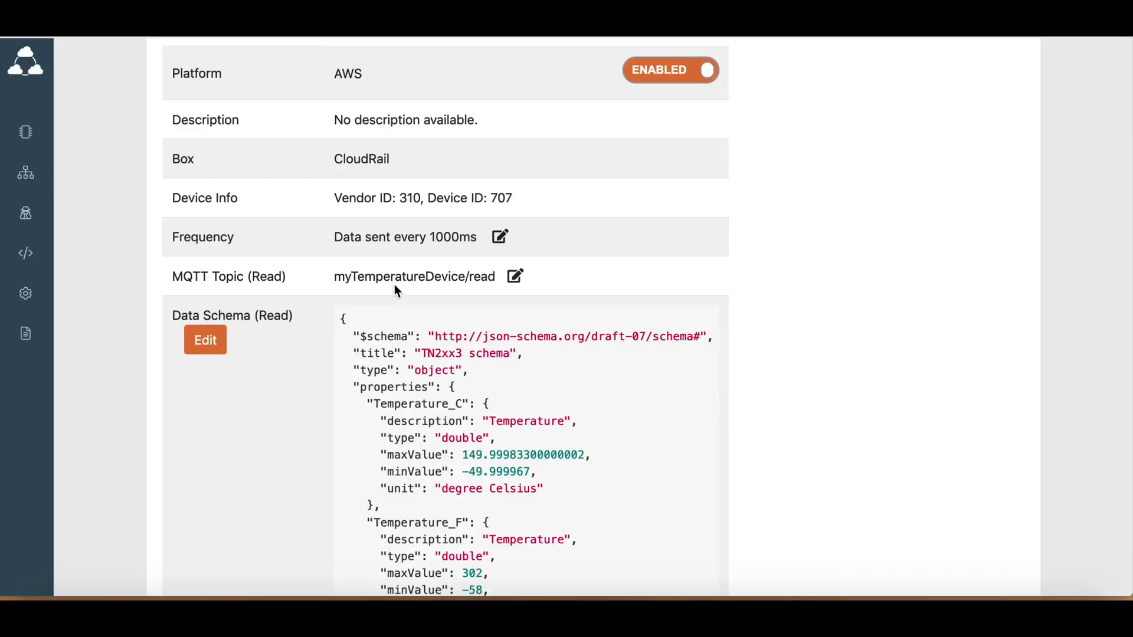
Copy the new topic myTemperatureDevice/read to the clipboard
triple_click(392, 276)
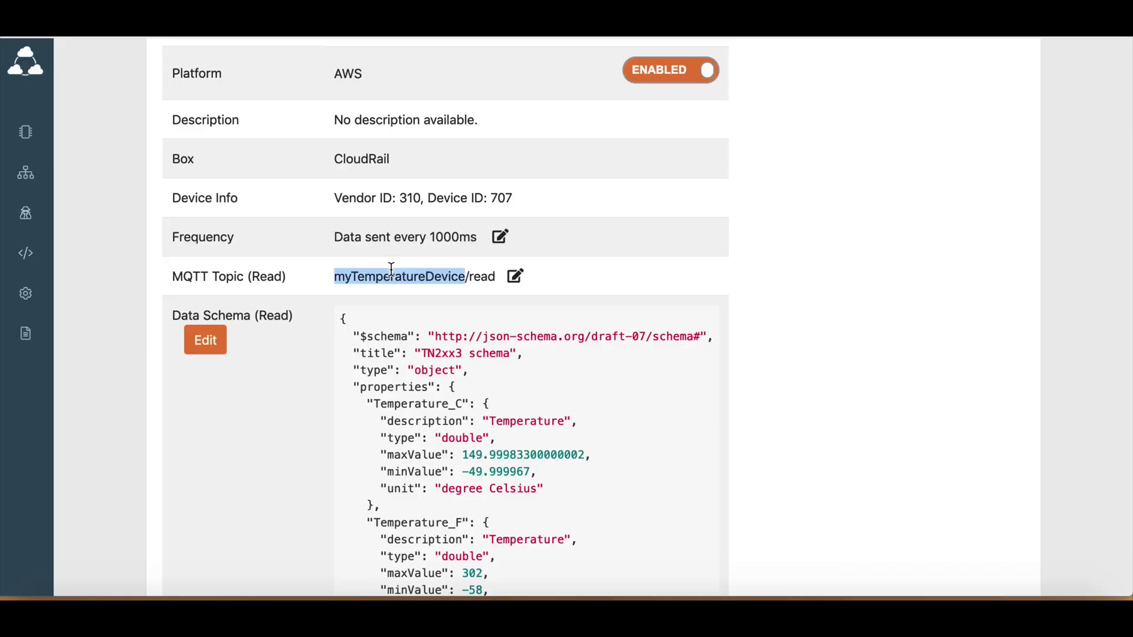
right_click(388, 266)
left_click(405, 272)
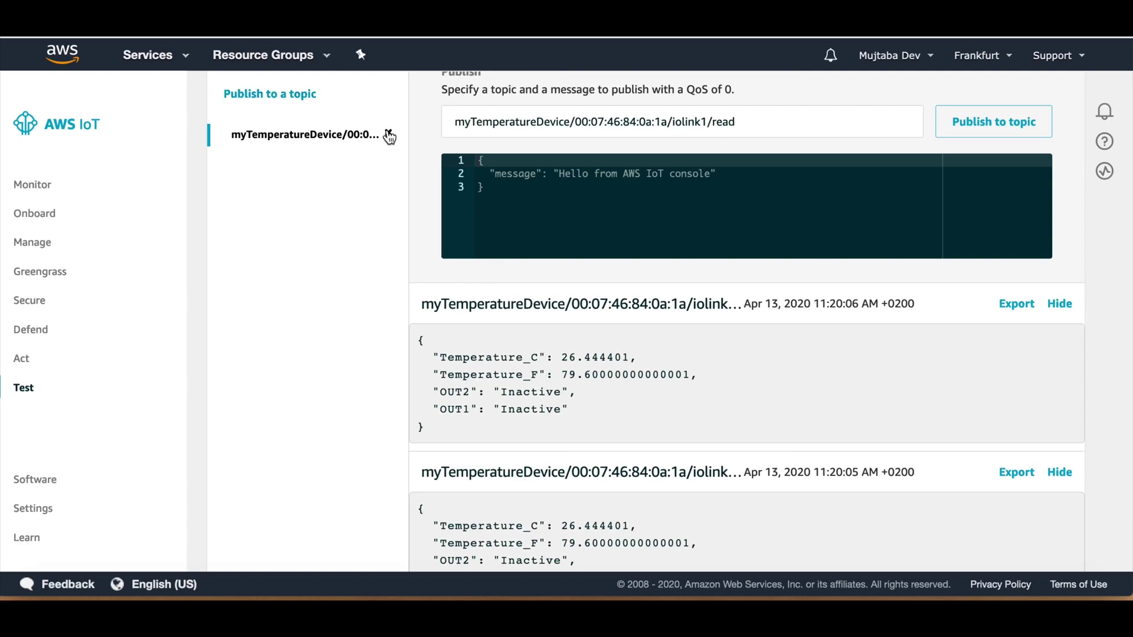
Replace the old address-based subscription with a subscription to myTemperatureDevice/read
left_click(388, 133)
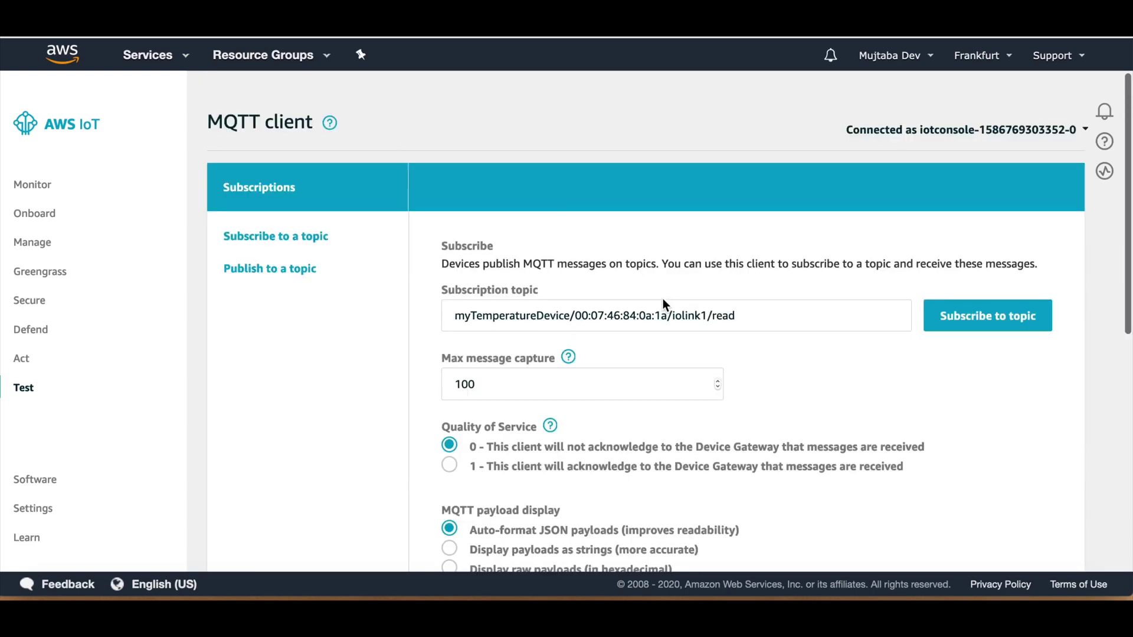
left_click(656, 314)
triple_click(655, 314)
right_click(655, 316)
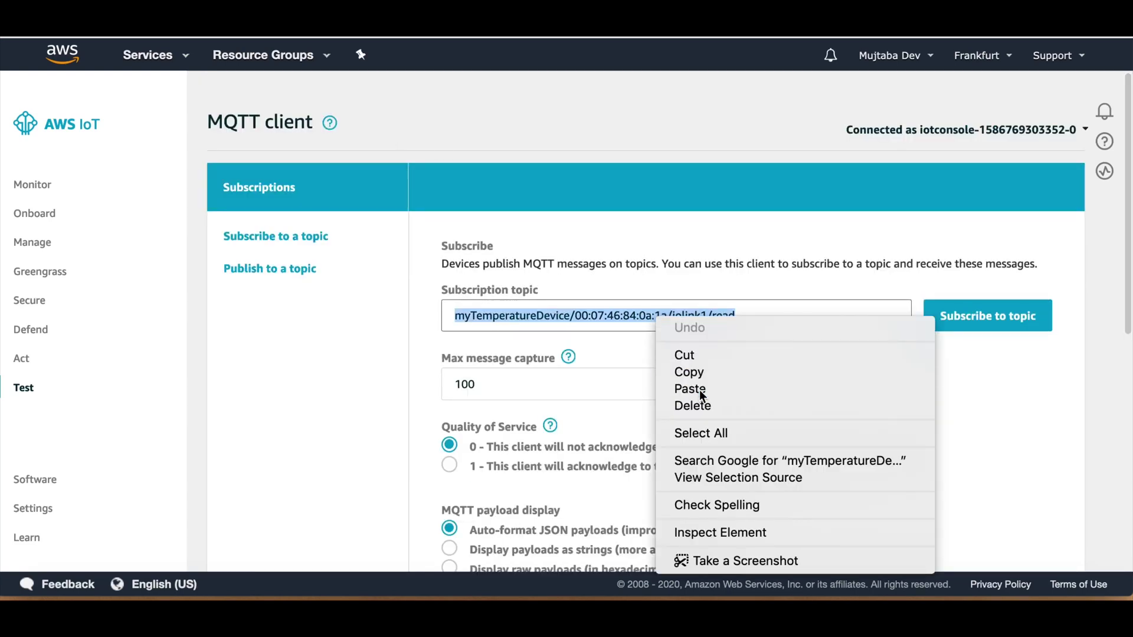
left_click(691, 388)
left_click(990, 317)
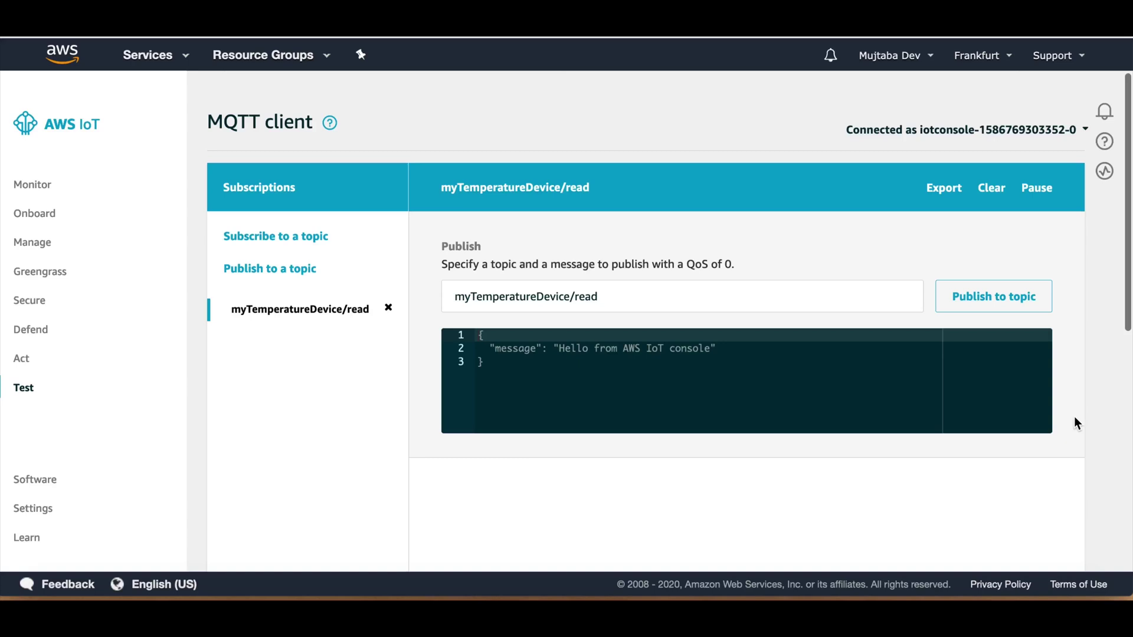
scroll(1074, 416, "down", 4)
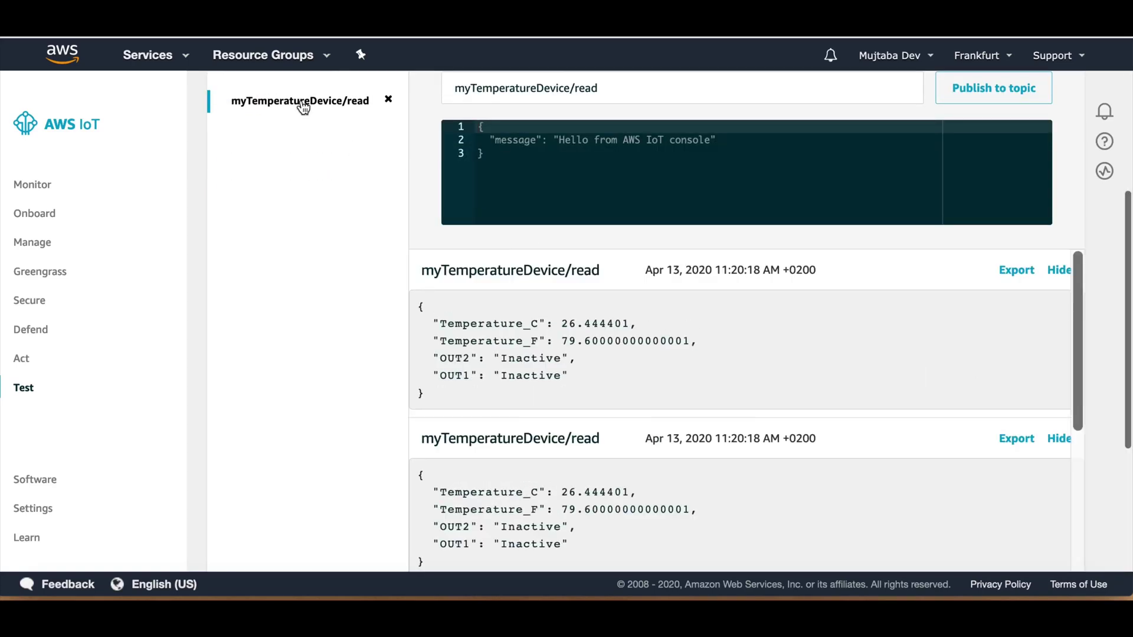
Return to the CloudRail device page and scroll to the Data Schema section
key("alt+Tab")
left_click(456, 370)
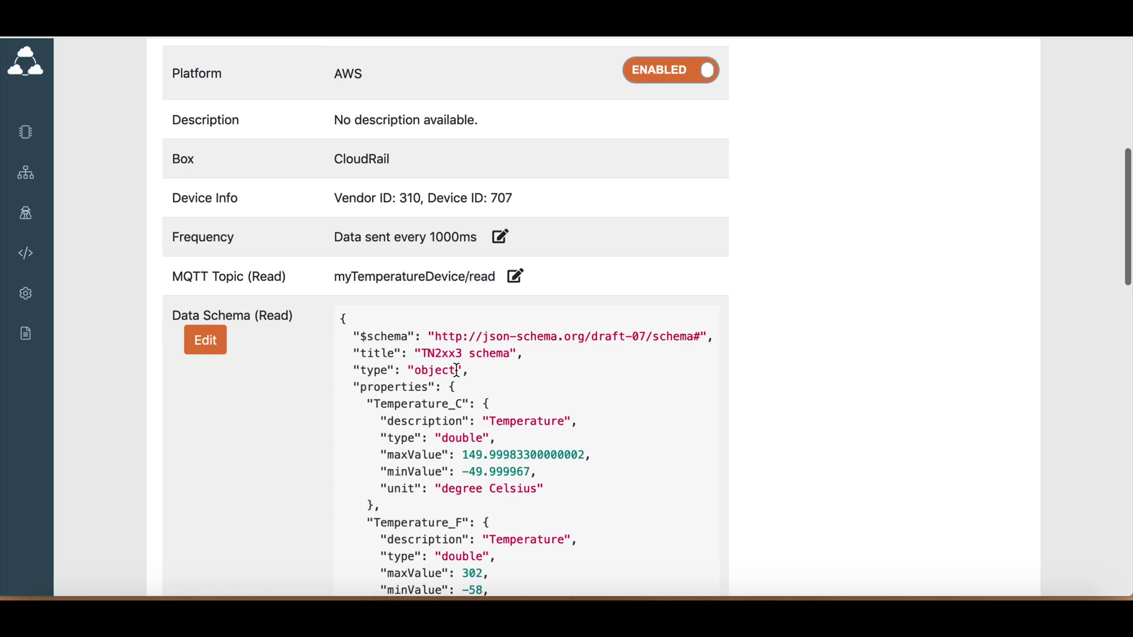
scroll(456, 370, "down", 3)
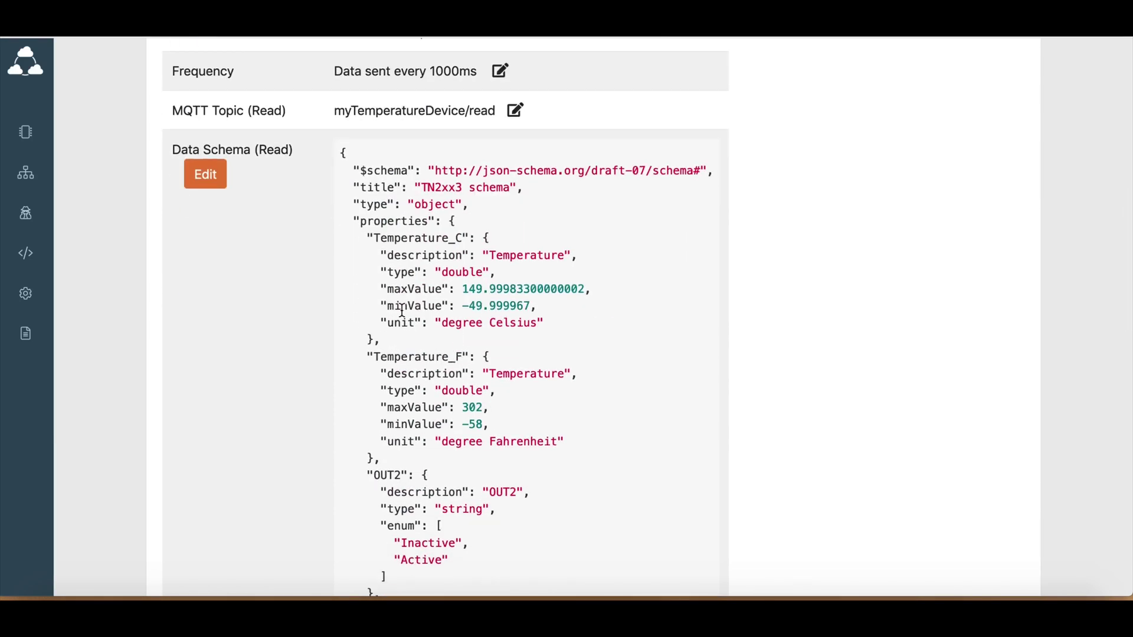
scroll(455, 341, "down", 4)
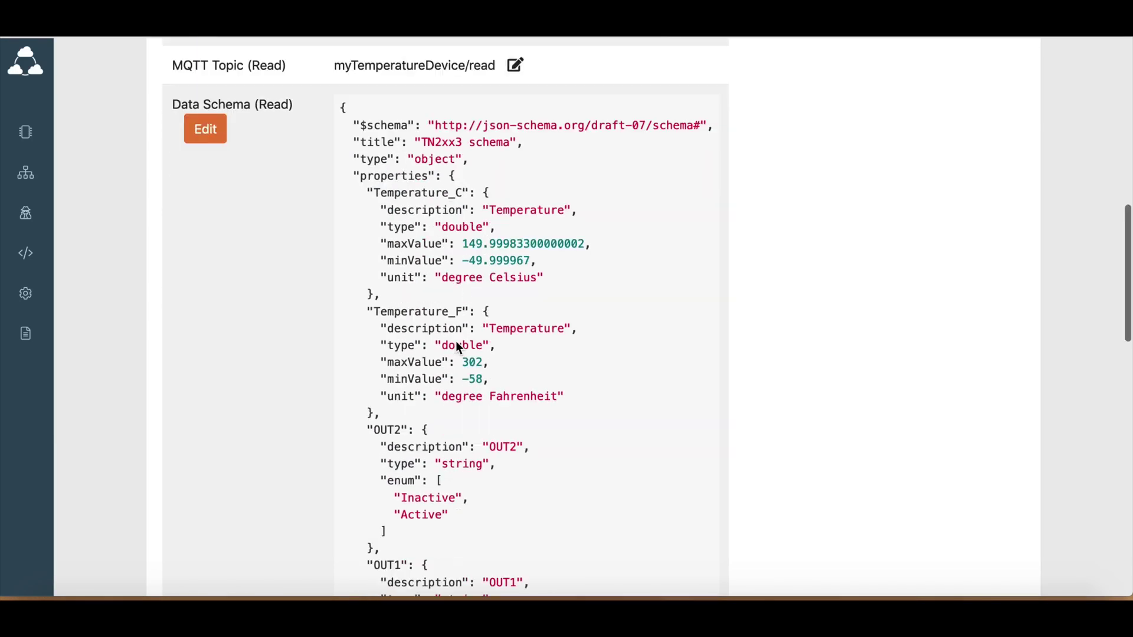
scroll(456, 341, "down", 3)
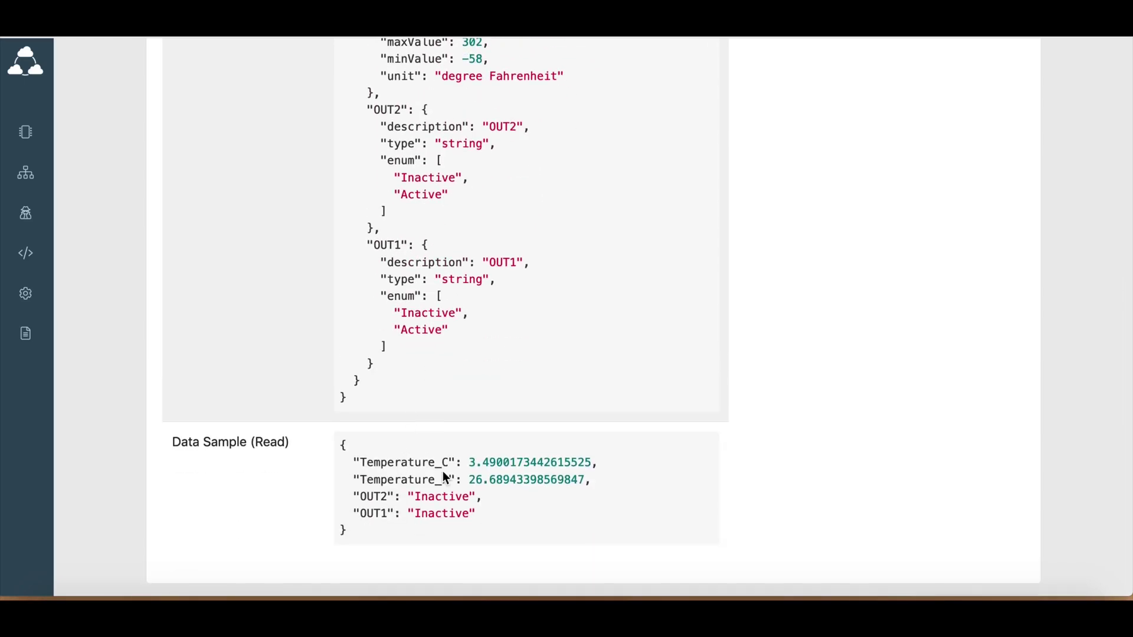
scroll(266, 273, "up", 2)
scroll(266, 273, "up", 9)
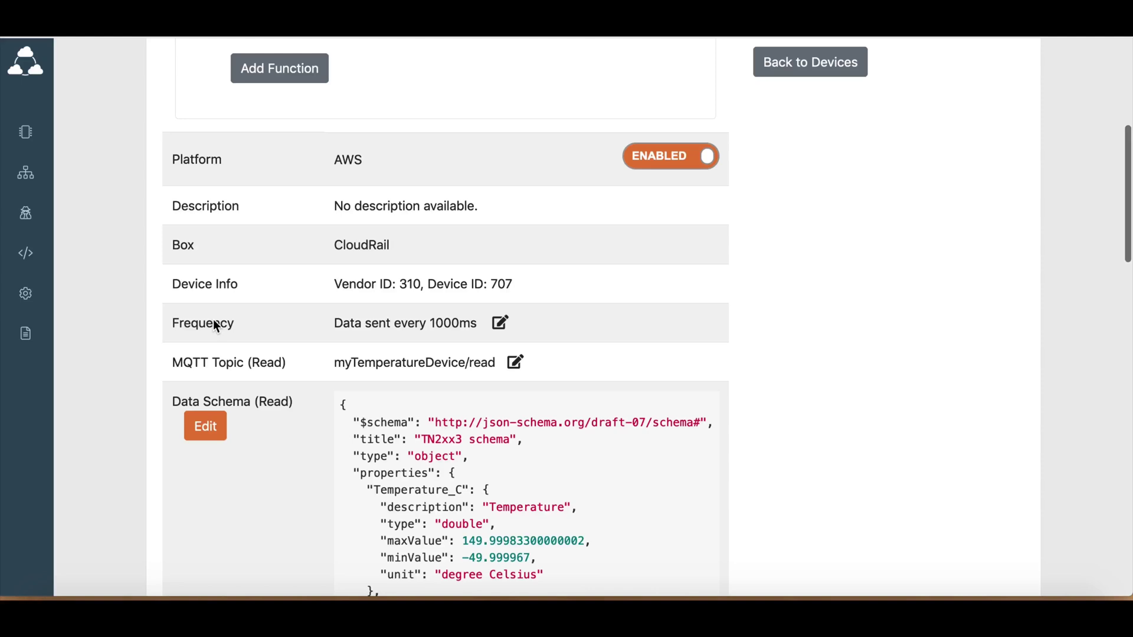
Disable OUT2, OUT1 and Temperature_F, and rename Temperature_C to Temp_C in the schema
left_click(220, 417)
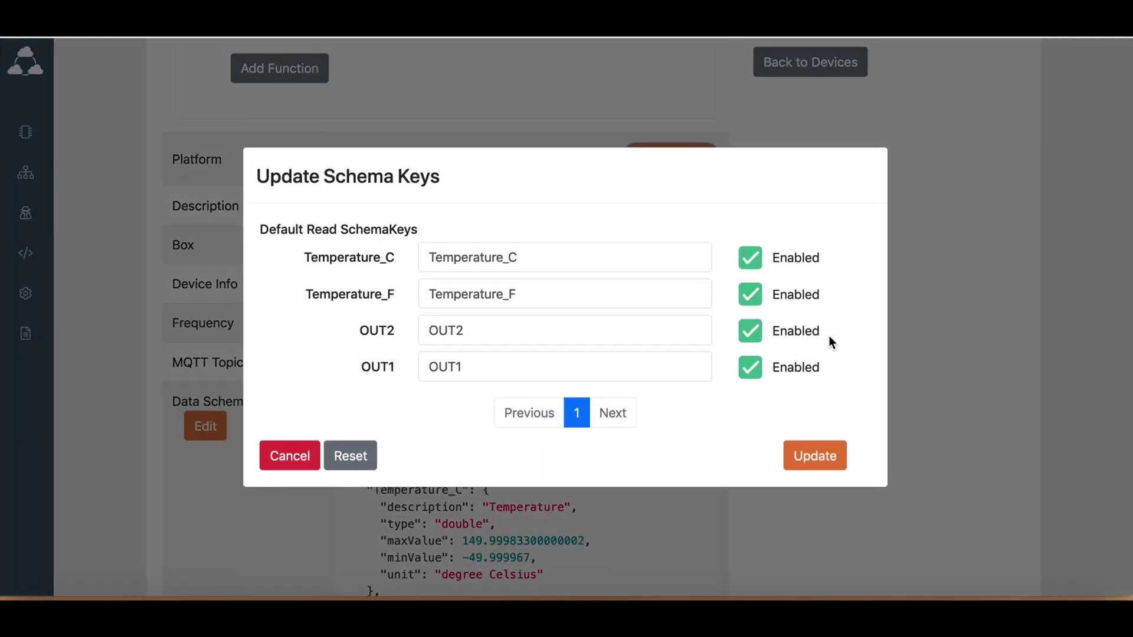
left_click(755, 336)
left_click(751, 368)
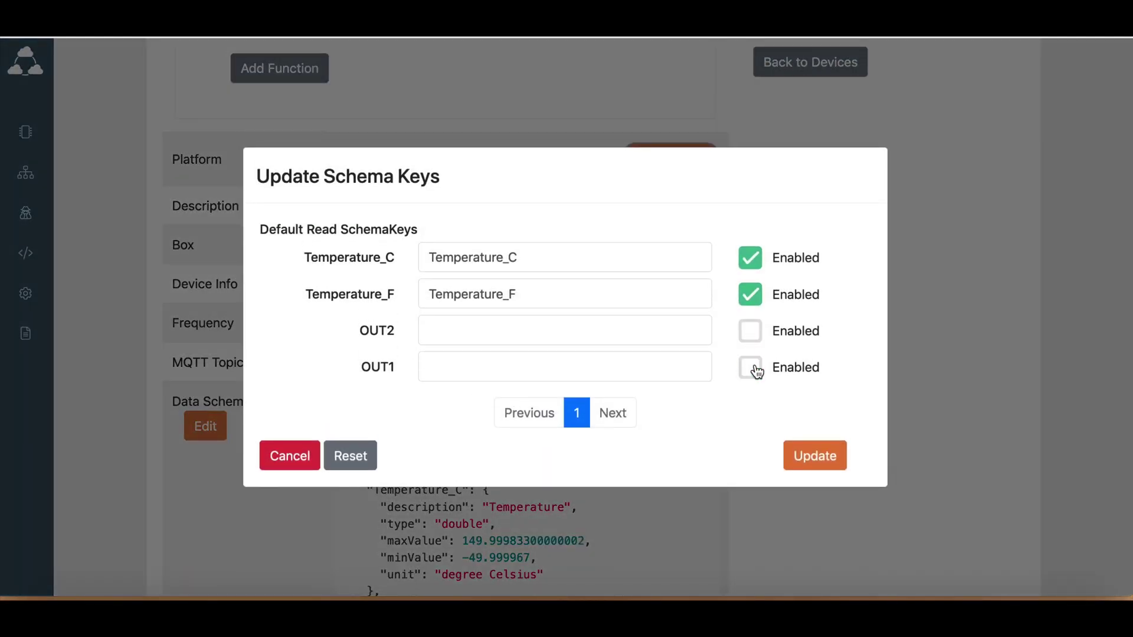
left_click(751, 294)
left_click_drag(503, 258, 458, 260)
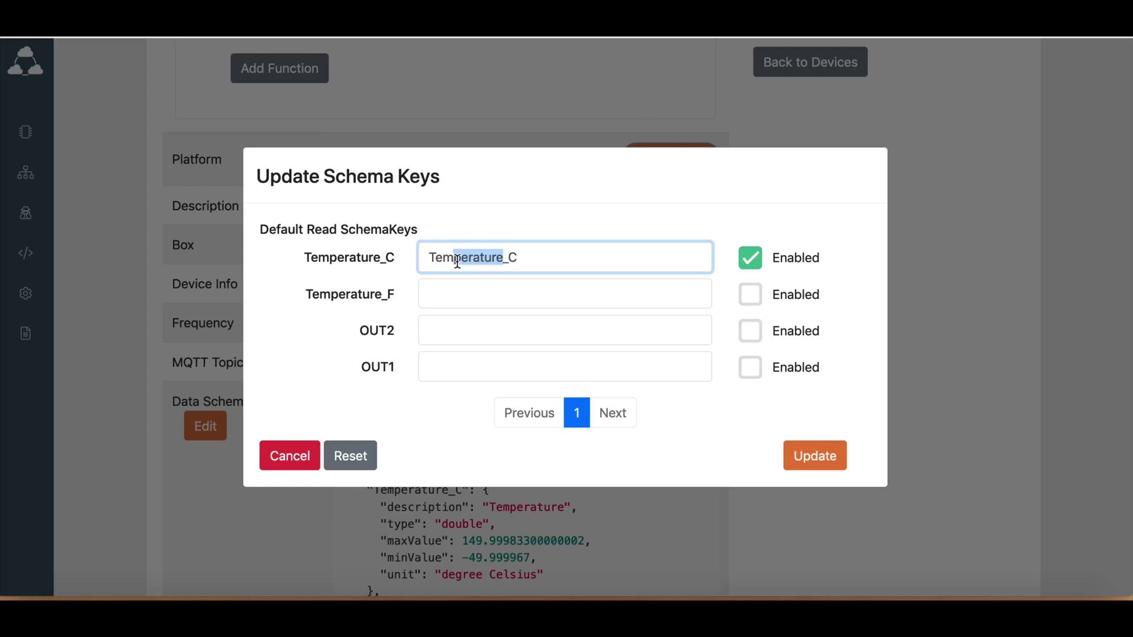
key("BackSpace")
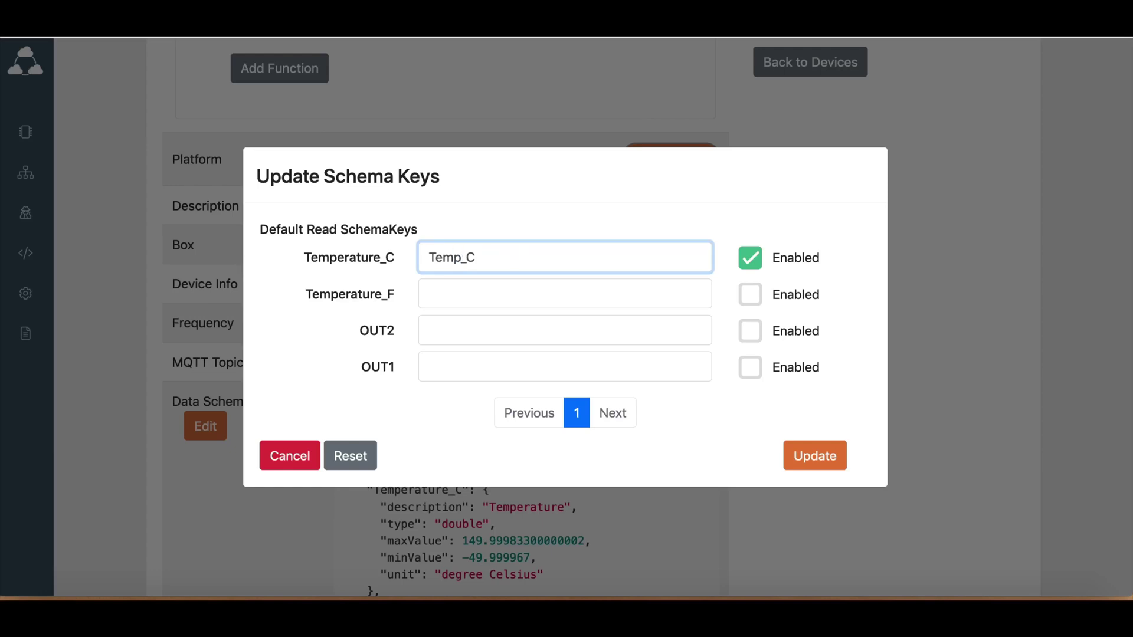
left_click(835, 459)
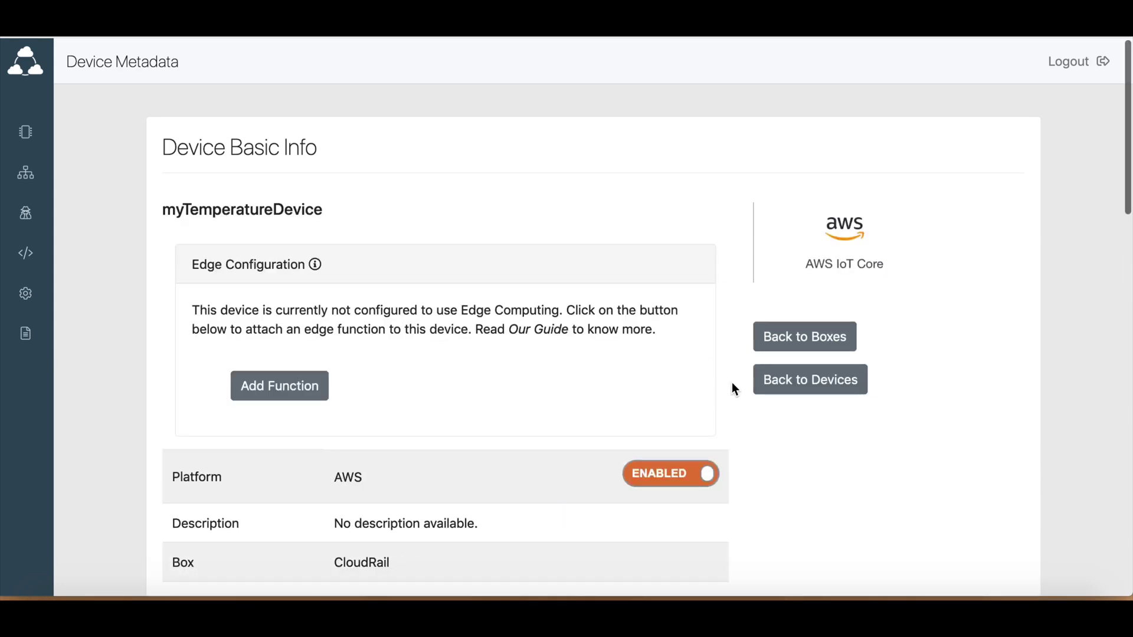
Check that incoming messages now carry only Temp_C (26.444401), then go to CloudRail's My Boxes page
scroll(731, 387, "down", 1)
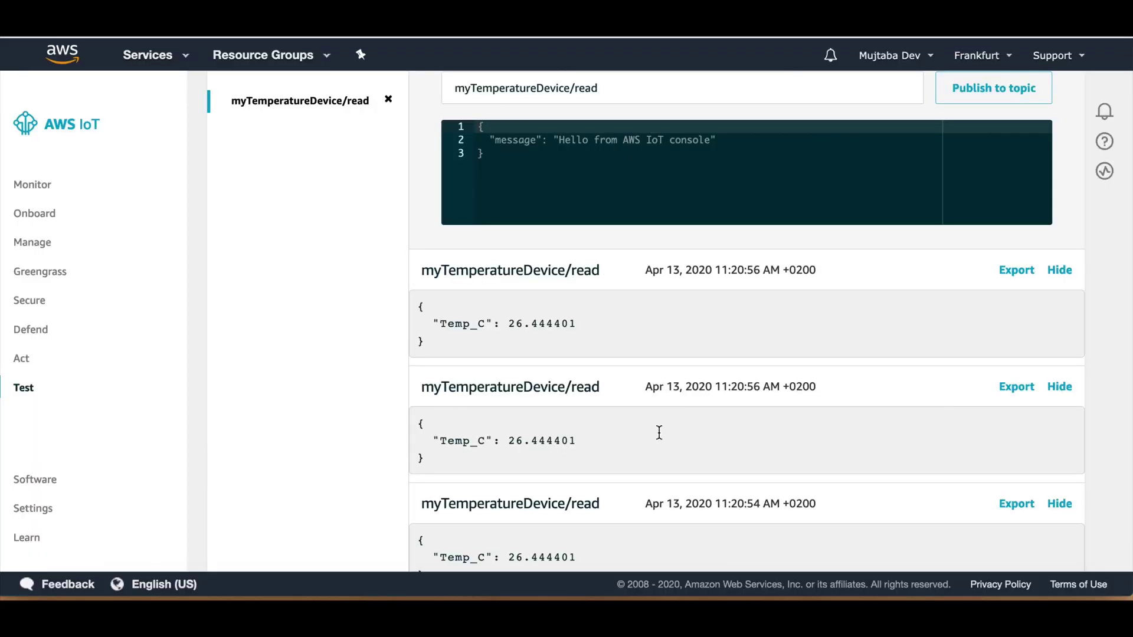
scroll(660, 434, "down", 1)
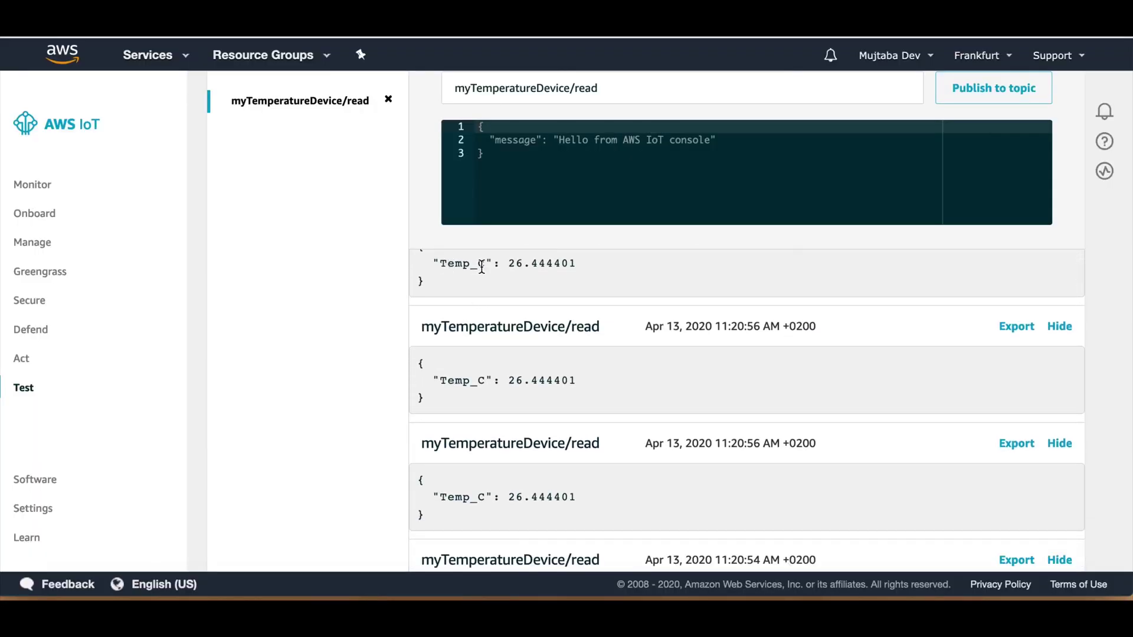
scroll(386, 271, "up", 4)
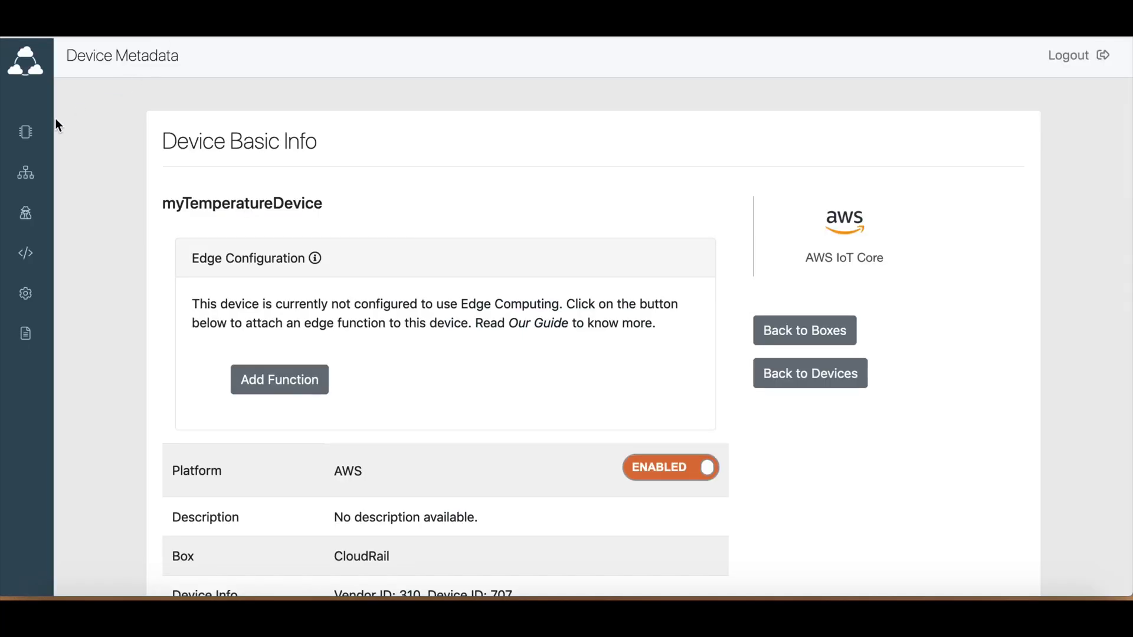
left_click(26, 131)
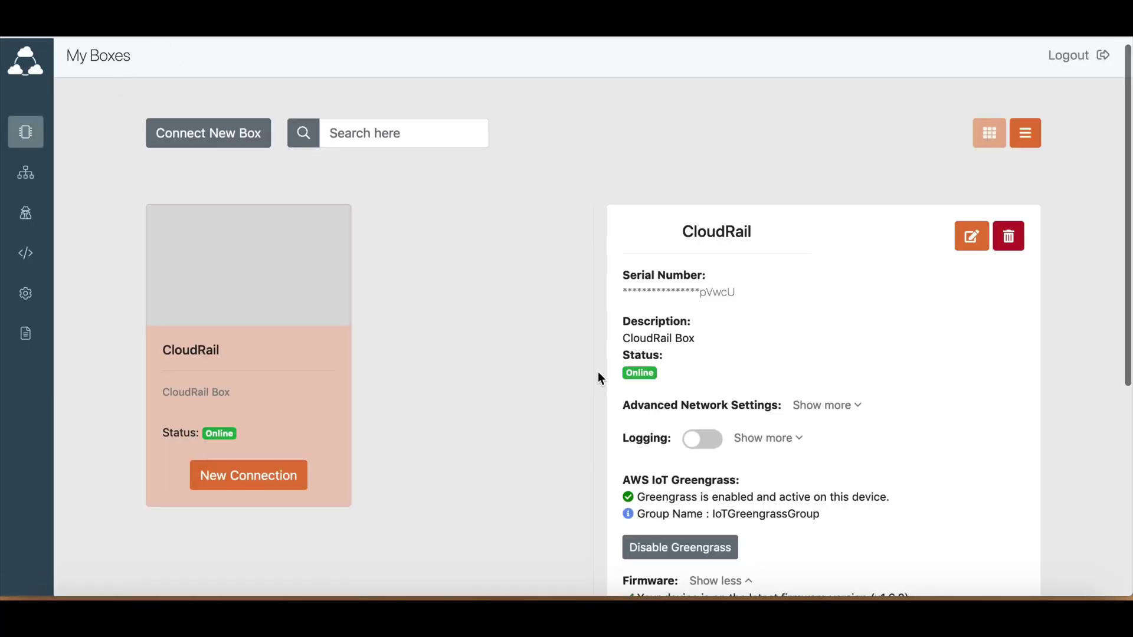
Start a new connection on the CloudRail box with the Temperature TN2xx3 card as source
scroll(599, 375, "down", 5)
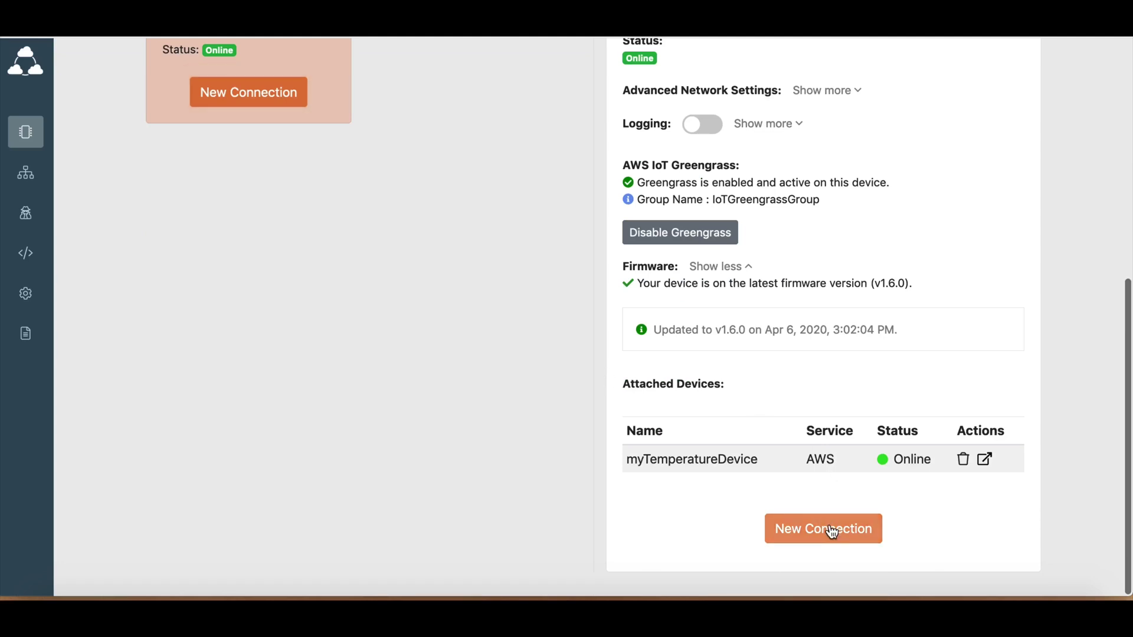
left_click(832, 527)
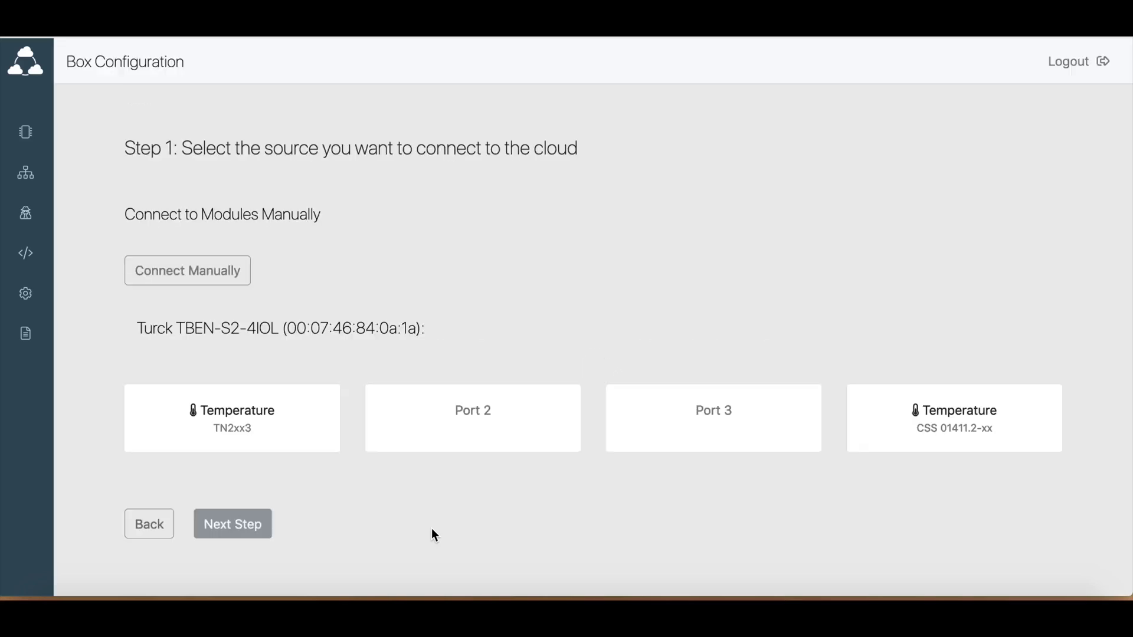
left_click(275, 426)
left_click(256, 528)
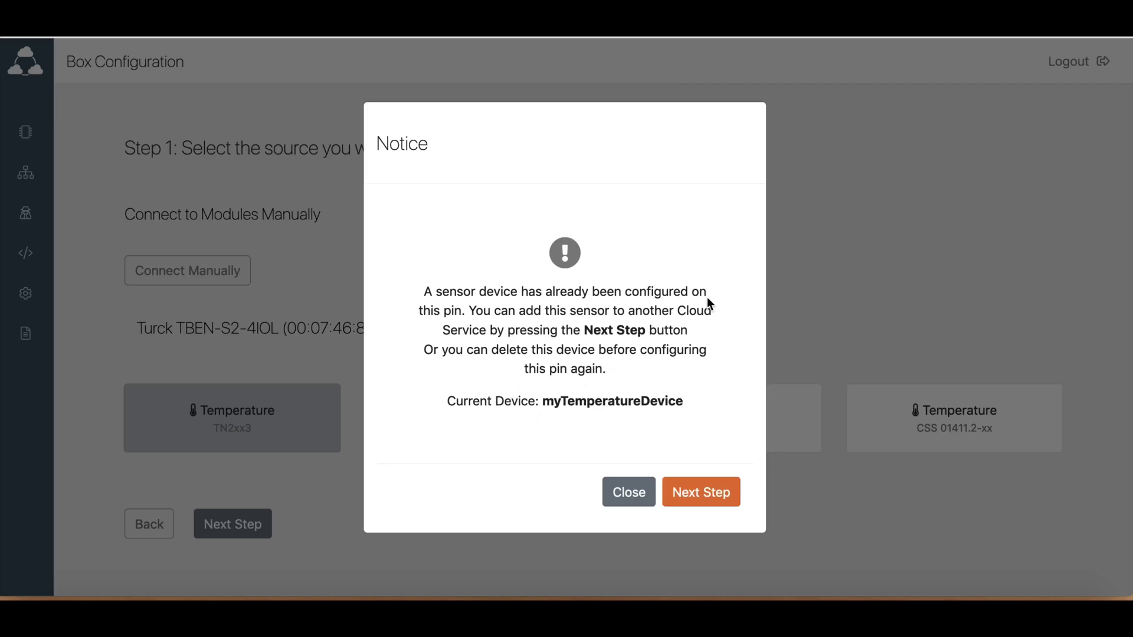
Continue past the notice, set a 1000 ms send interval, and pick Aveva Insight as cloud service
left_click(692, 491)
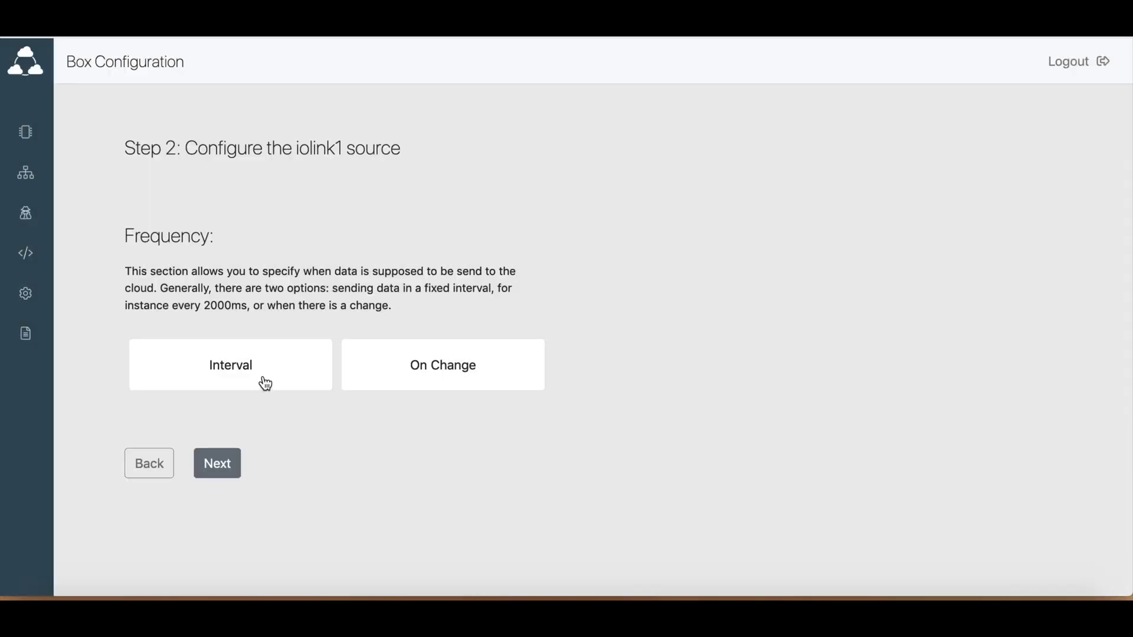
left_click(264, 384)
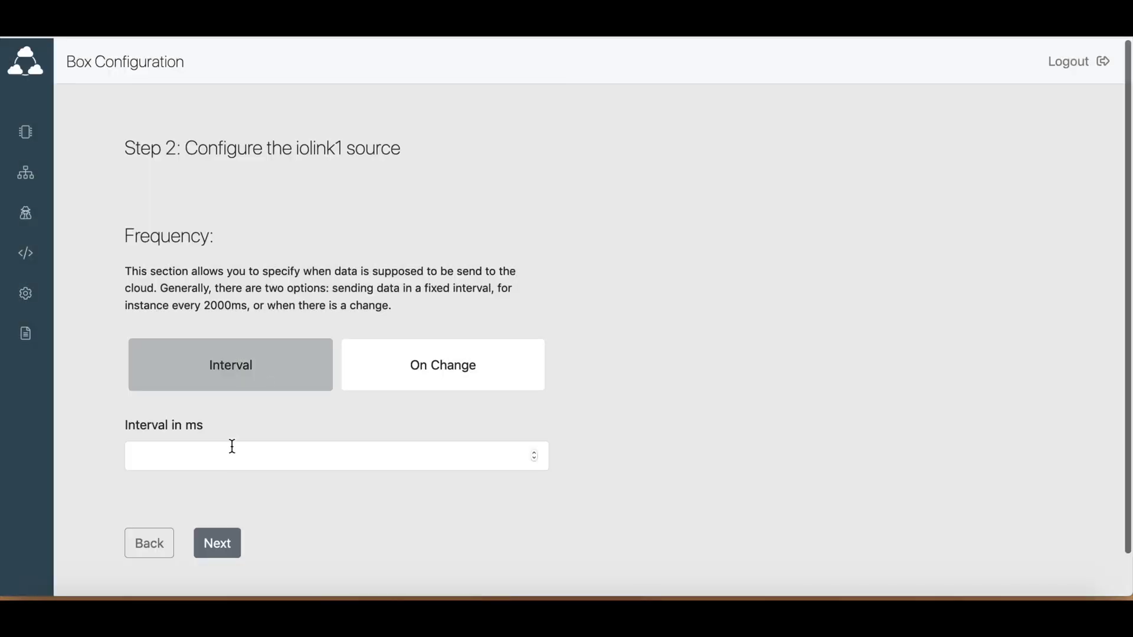
left_click(230, 448)
type("1000")
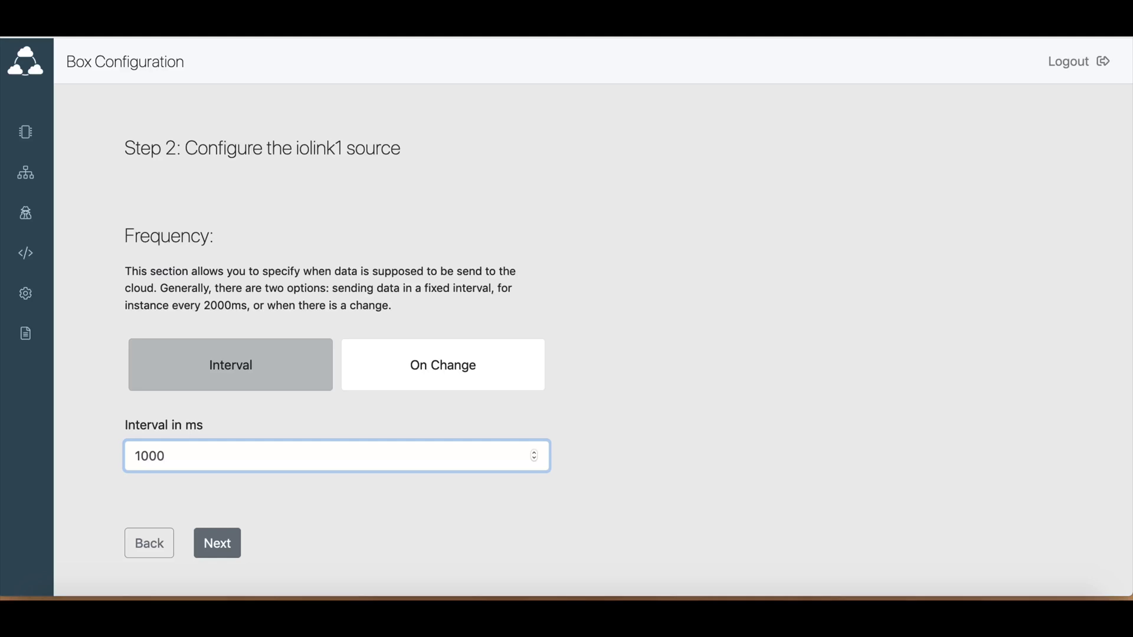
left_click(216, 535)
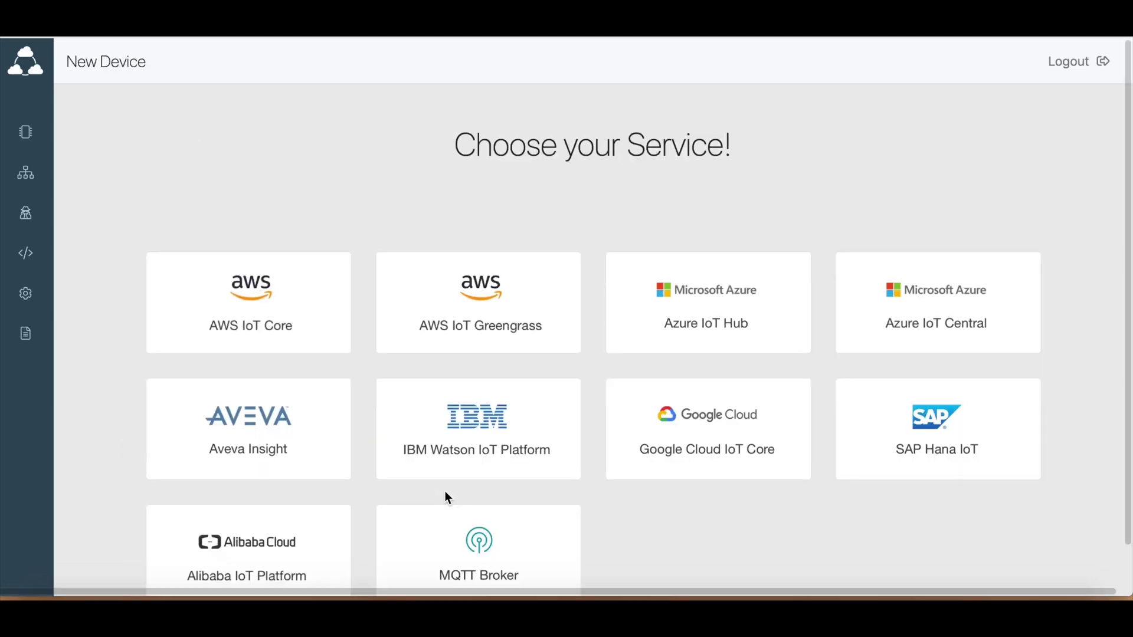
scroll(368, 474, "down", 2)
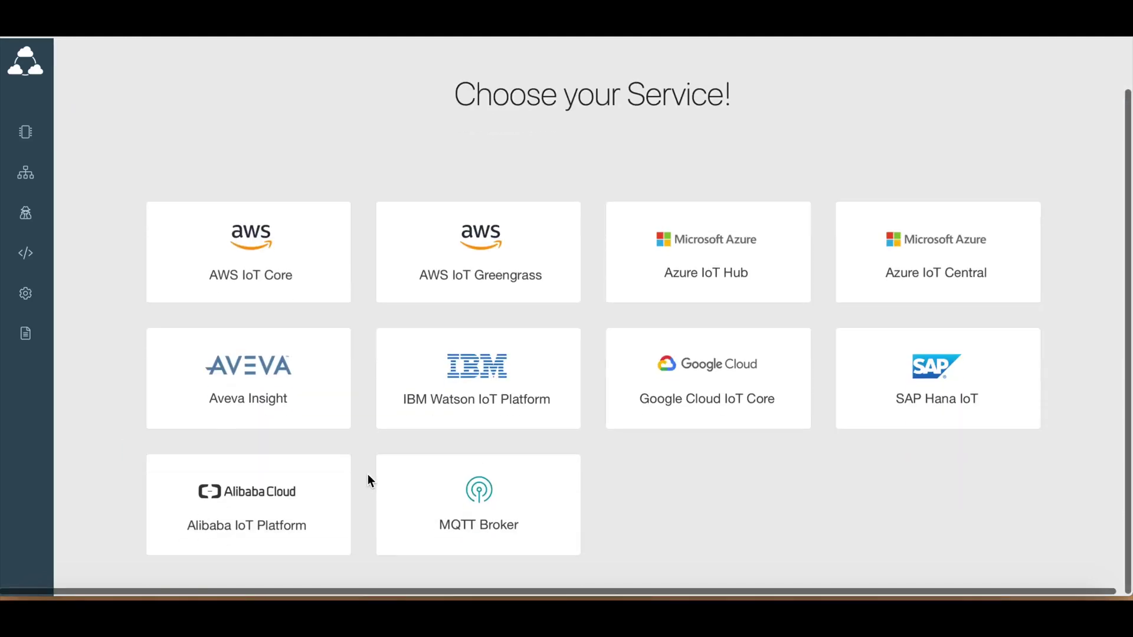
left_click(286, 390)
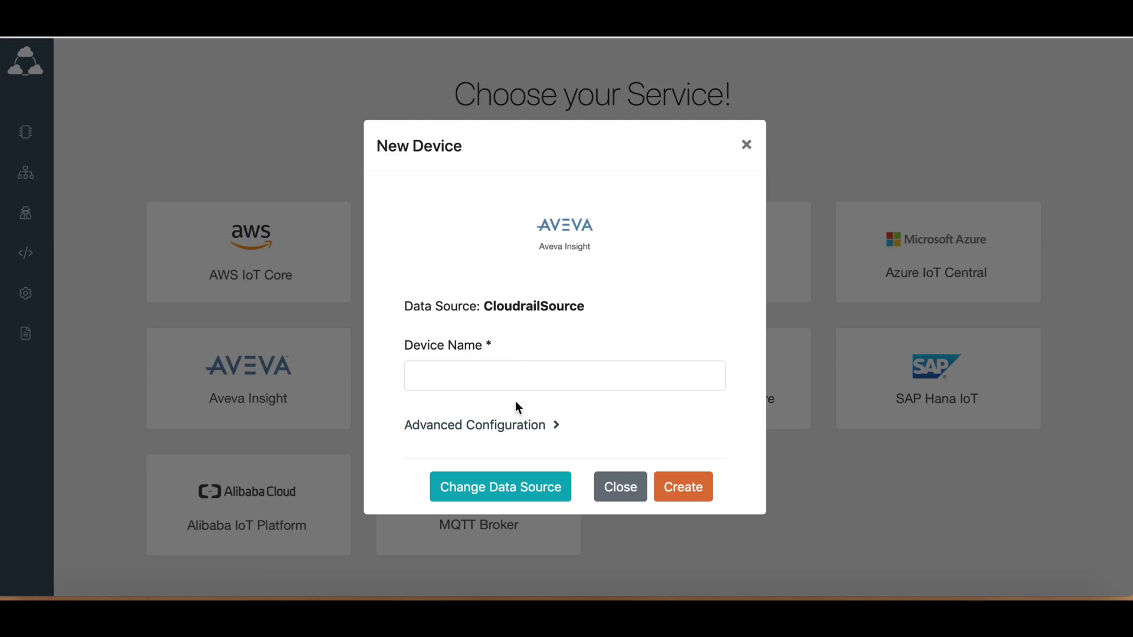
In the custom tag metadata, exclude the Temperature_C, OUT2 and OUT1 tags
left_click(464, 429)
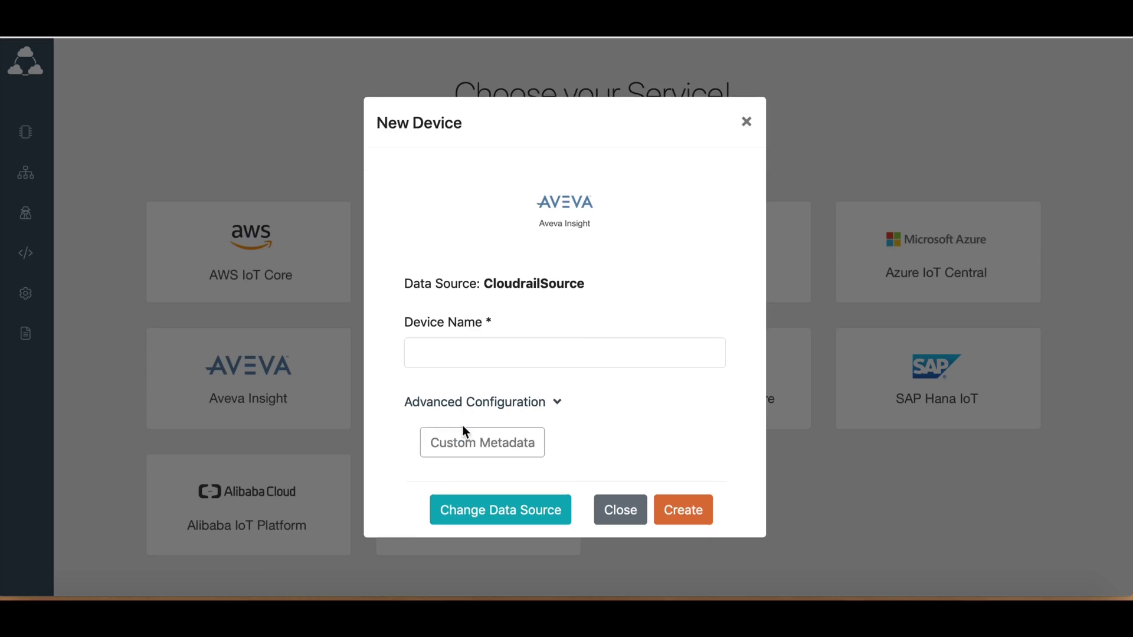
left_click(496, 444)
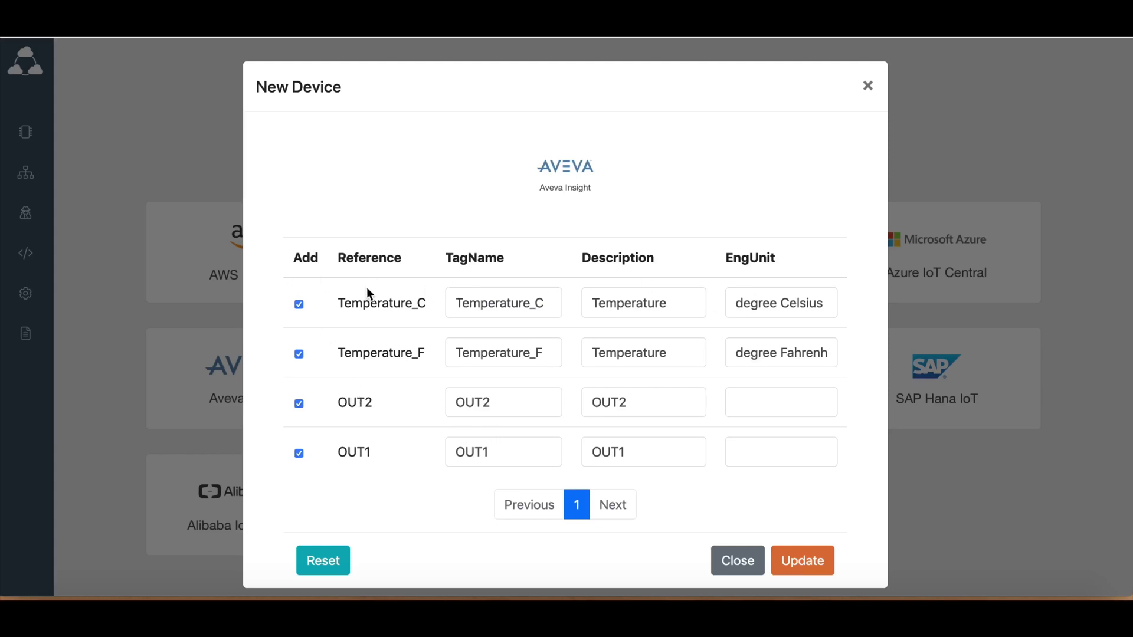
left_click(299, 304)
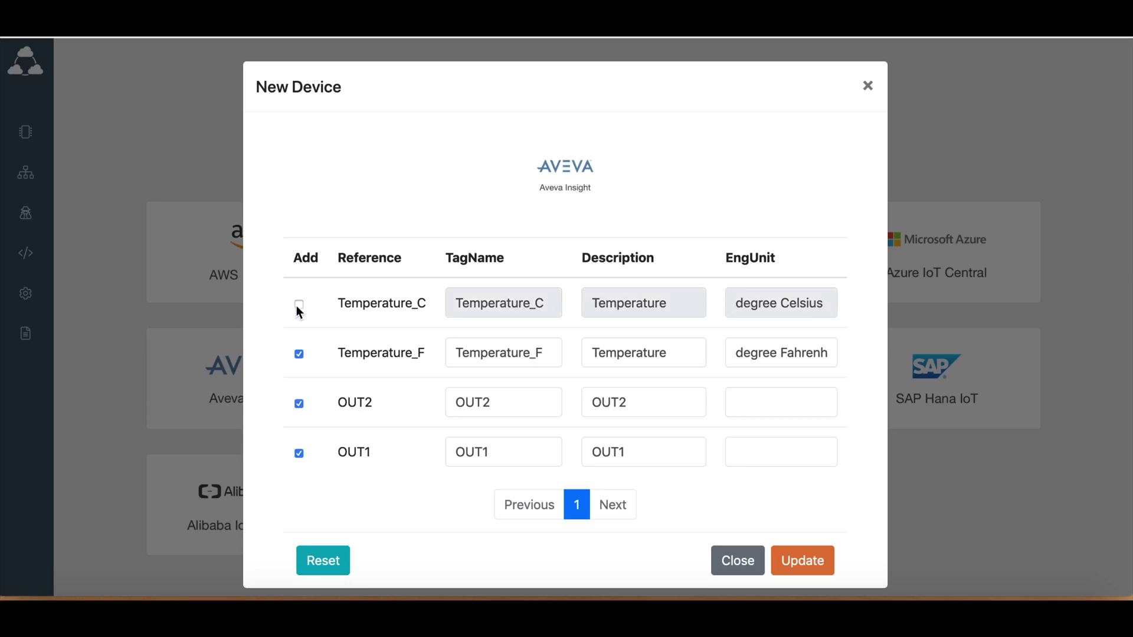
left_click(299, 404)
left_click(300, 453)
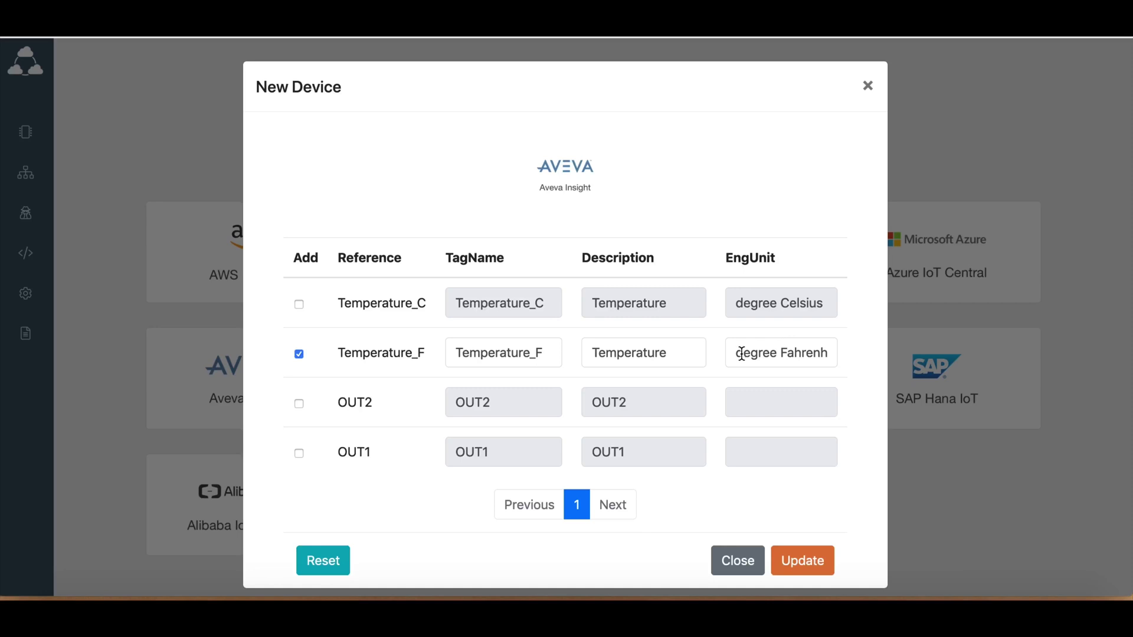
Set the Temperature_F tag's unit to DegF and rename it My Room Temp_F
left_click_drag(736, 351, 847, 355)
type("DegF")
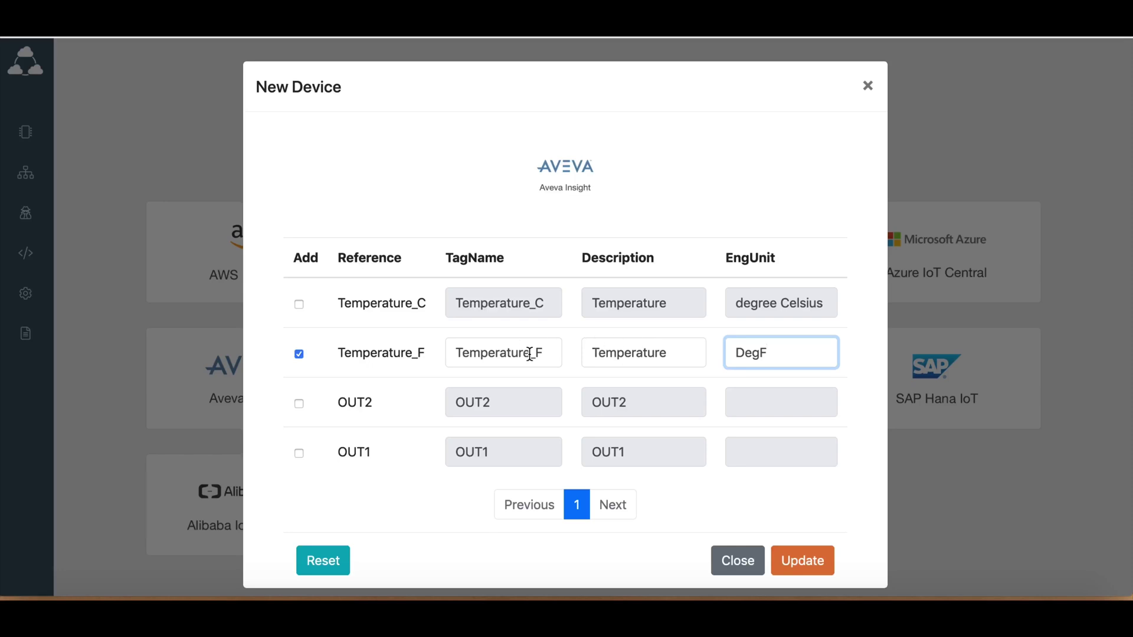
left_click_drag(531, 353, 489, 351)
key("BackSpace")
key("BackSpace")
key("BackSpace")
key("BackSpace")
key("BackSpace")
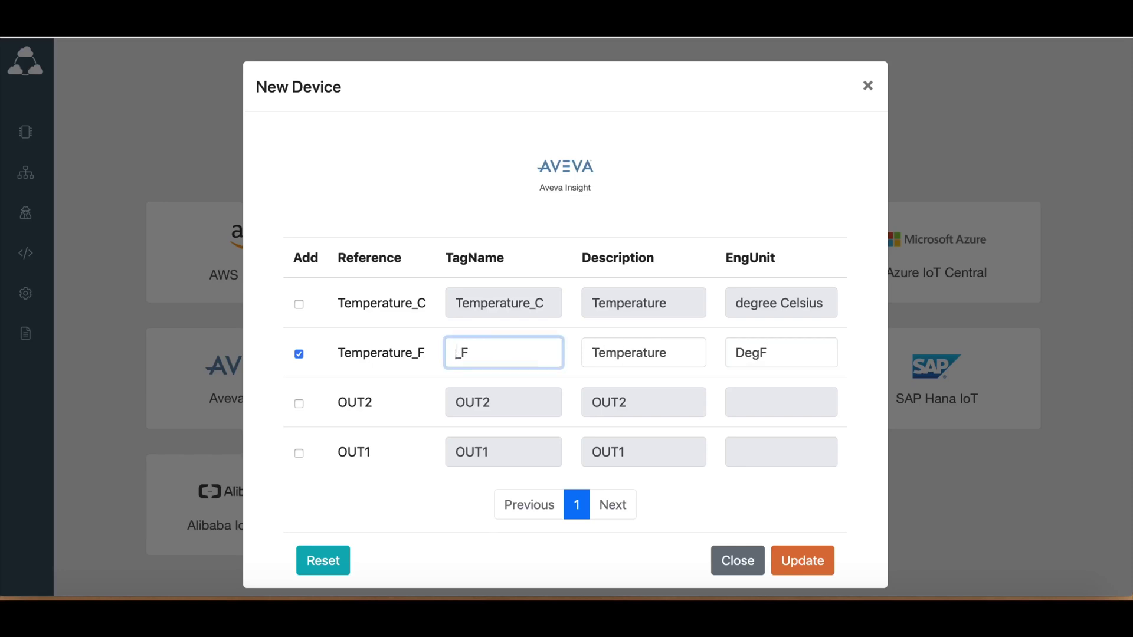
type("My")
type("T")
key("BackSpace")
type("Room Temp")
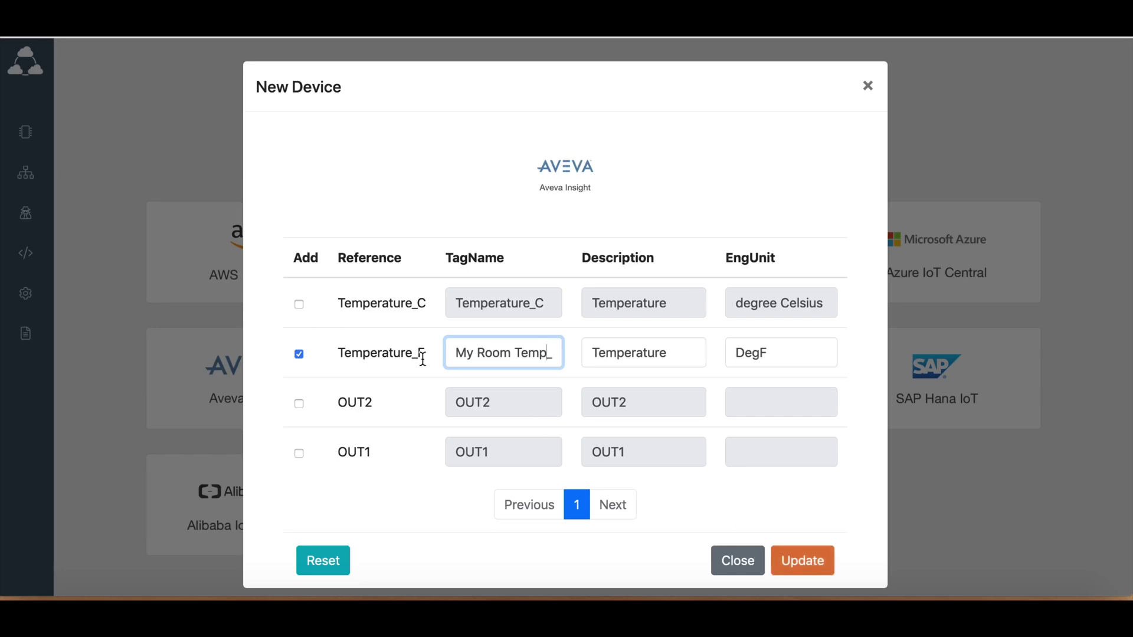
left_click(803, 559)
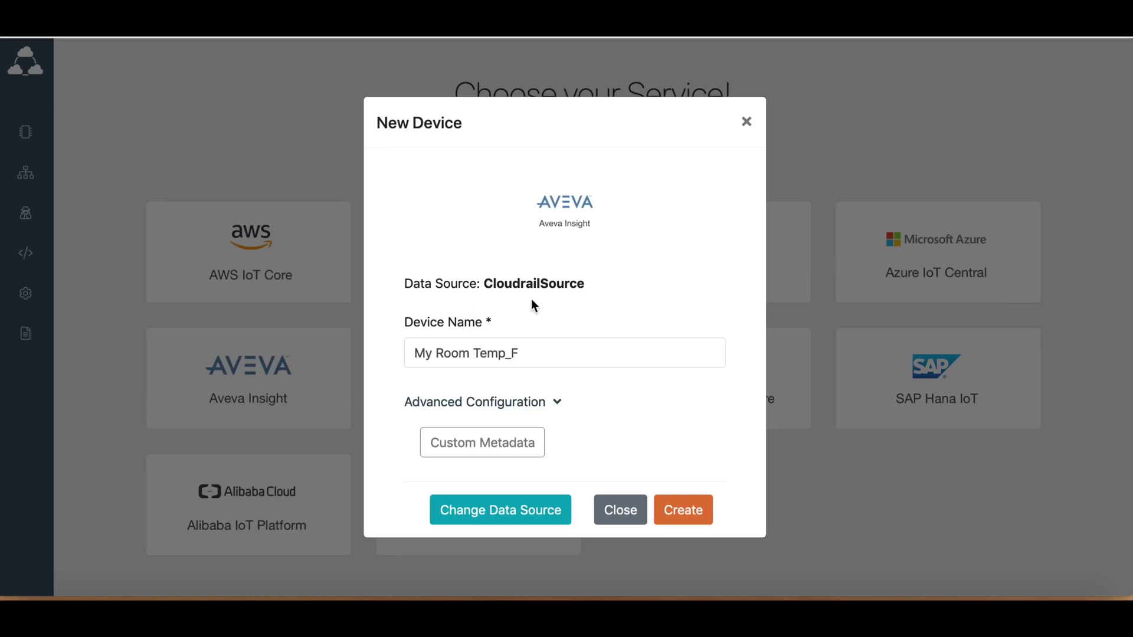
Create the My Room Temp_F device and review its 1000 ms frequency, DegF schema and data sample
left_click(698, 516)
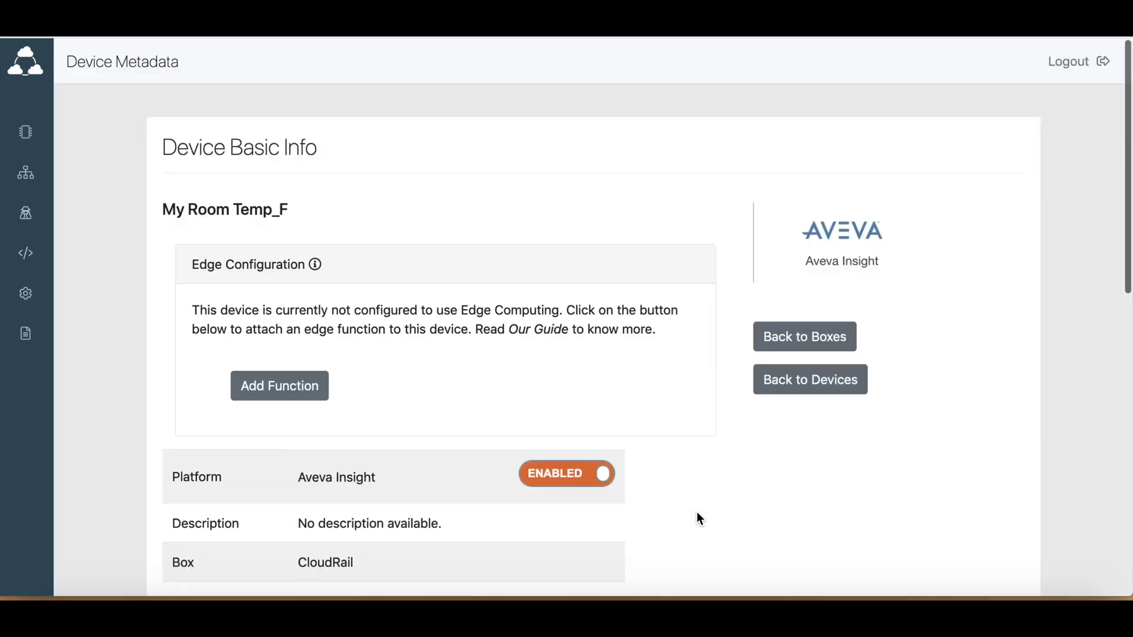
scroll(735, 513, "down", 5)
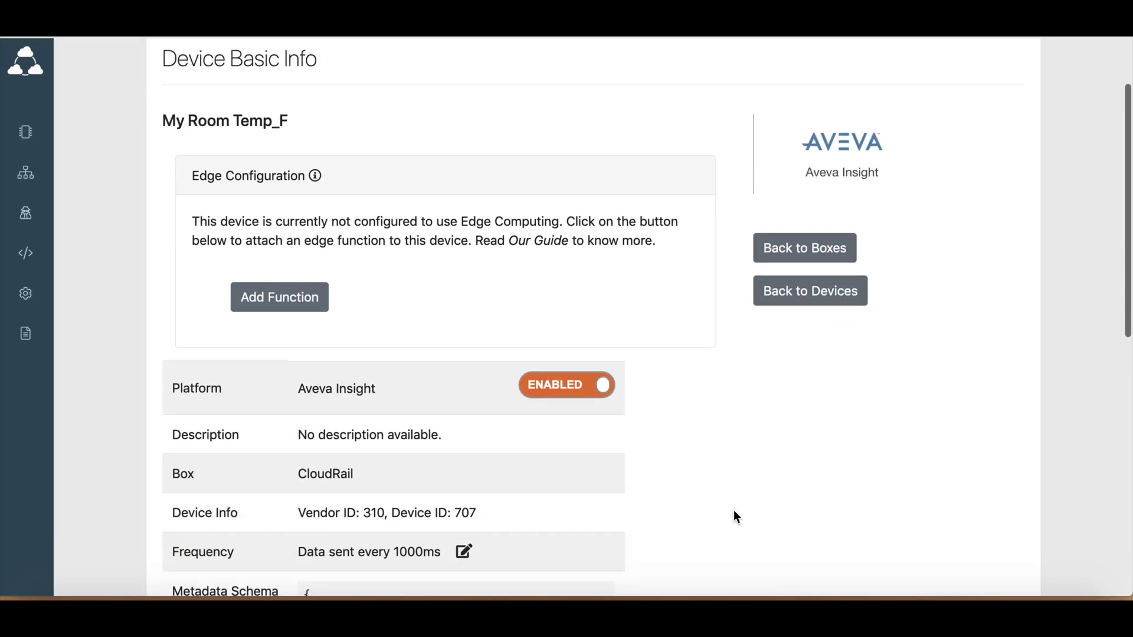
scroll(734, 515, "down", 4)
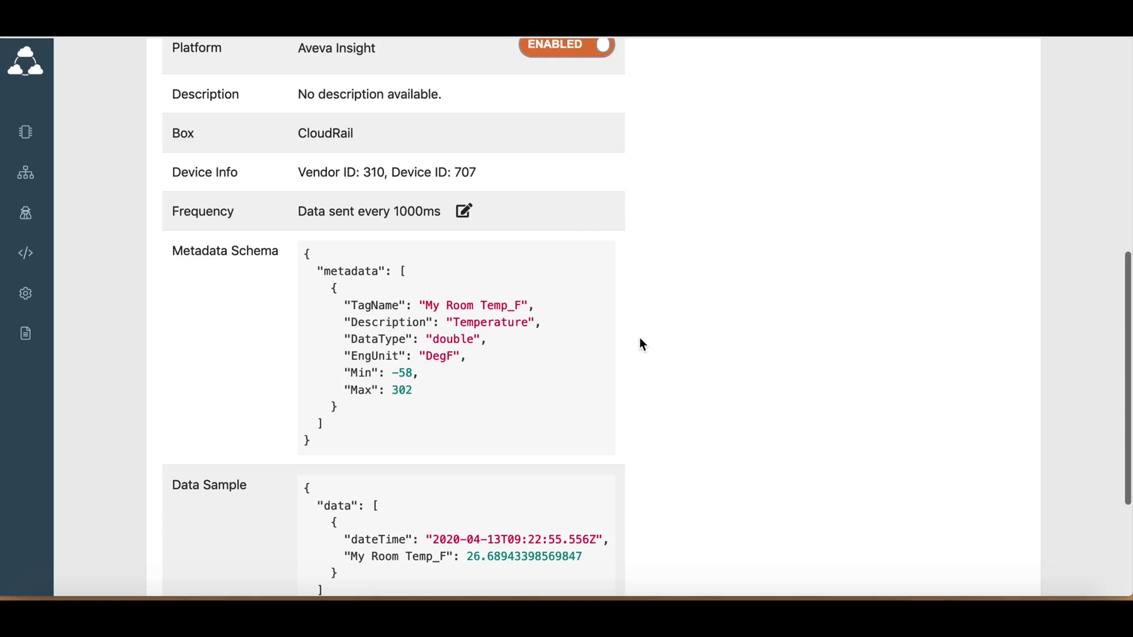
scroll(639, 339, "down", 2)
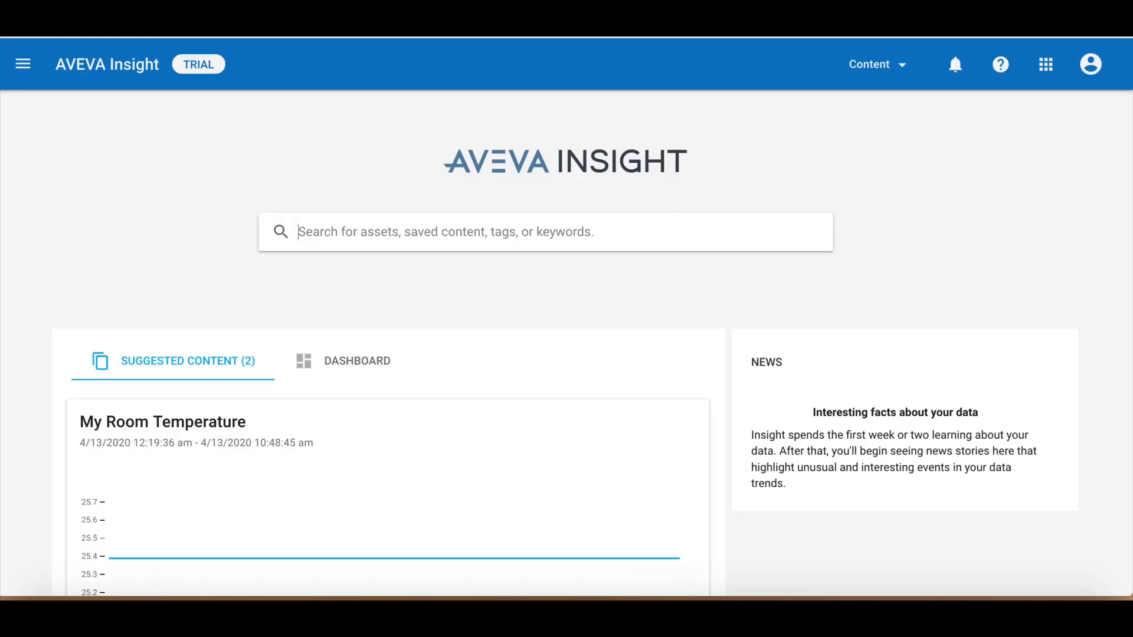
Search 'my room', open the CloudrailSource.My Room Temp_F tag, and refresh to show 79.7 DegF
left_click(453, 232)
type("my")
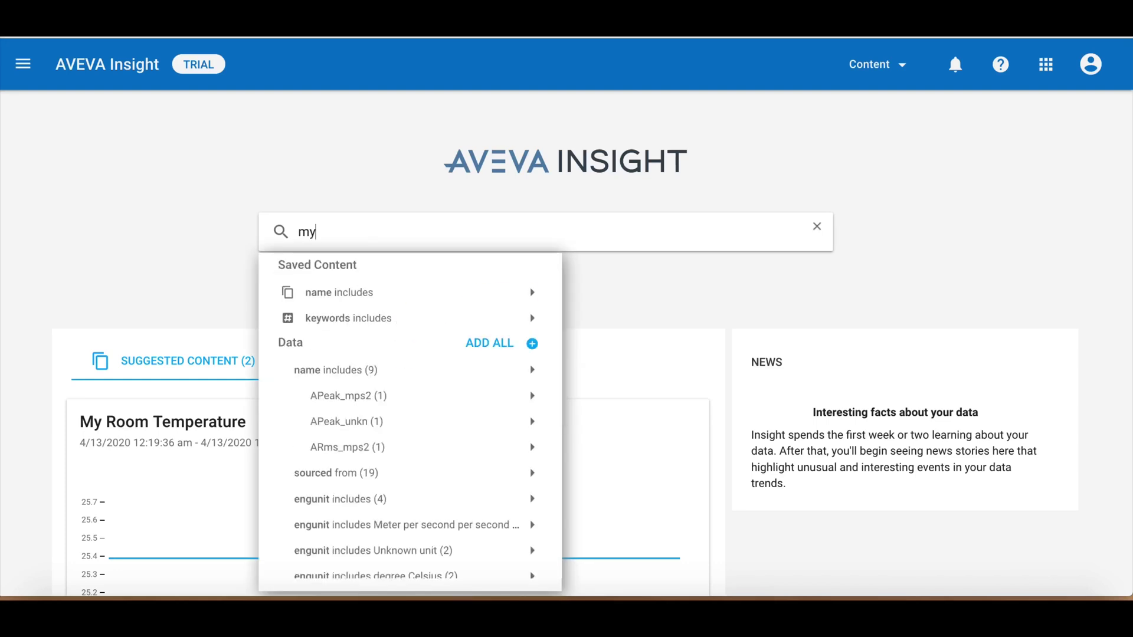
type(" room")
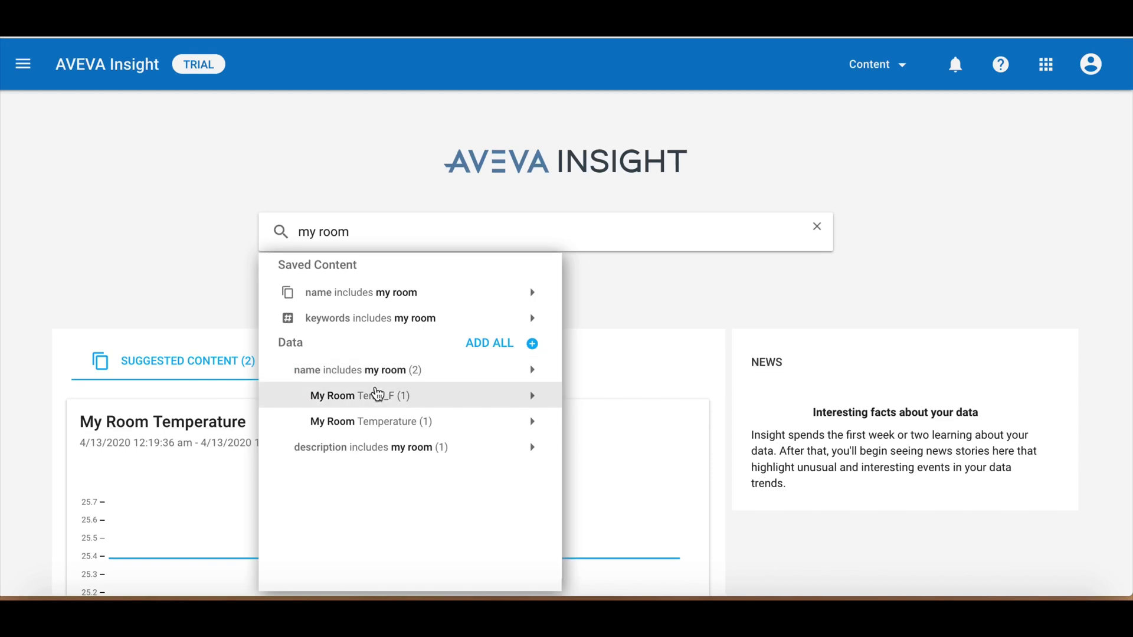
mouse_move(378, 395)
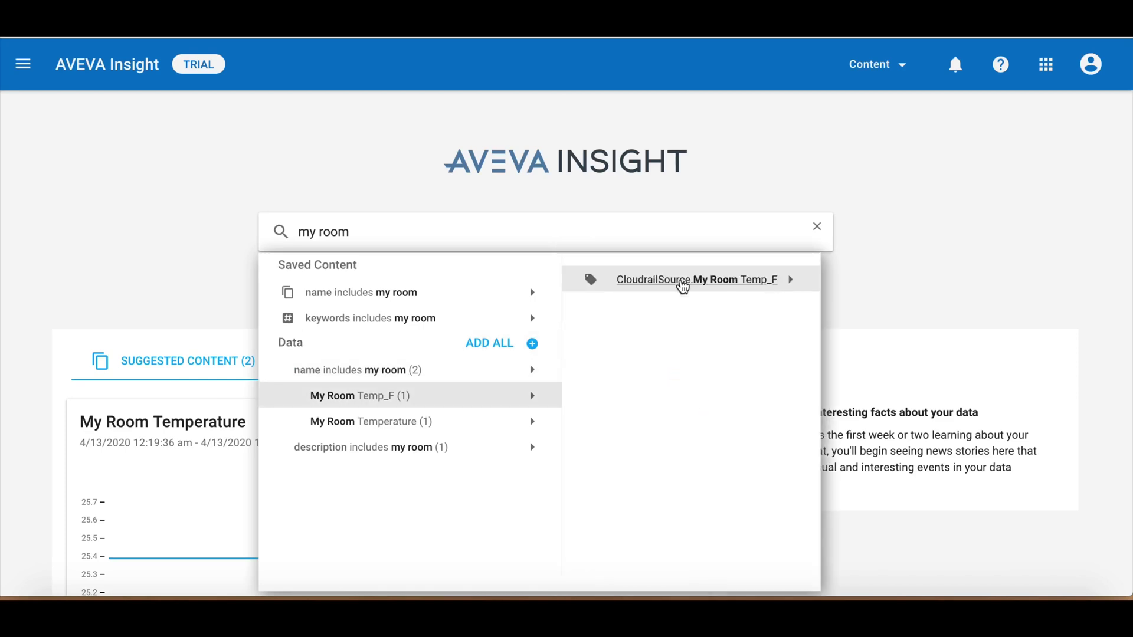
left_click(683, 283)
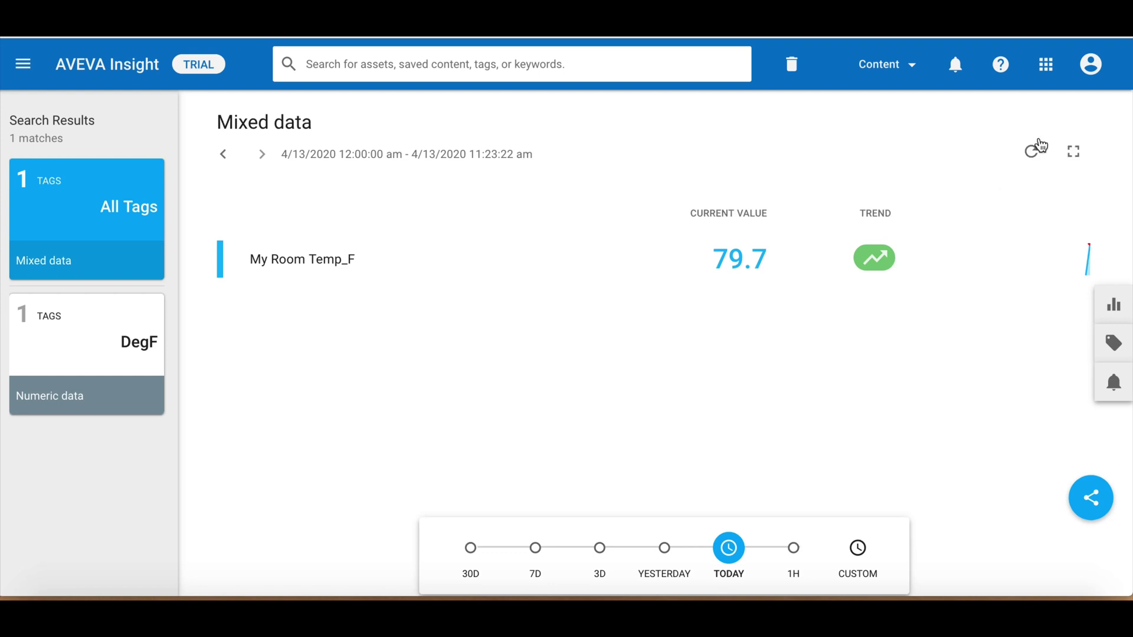
left_click(1033, 149)
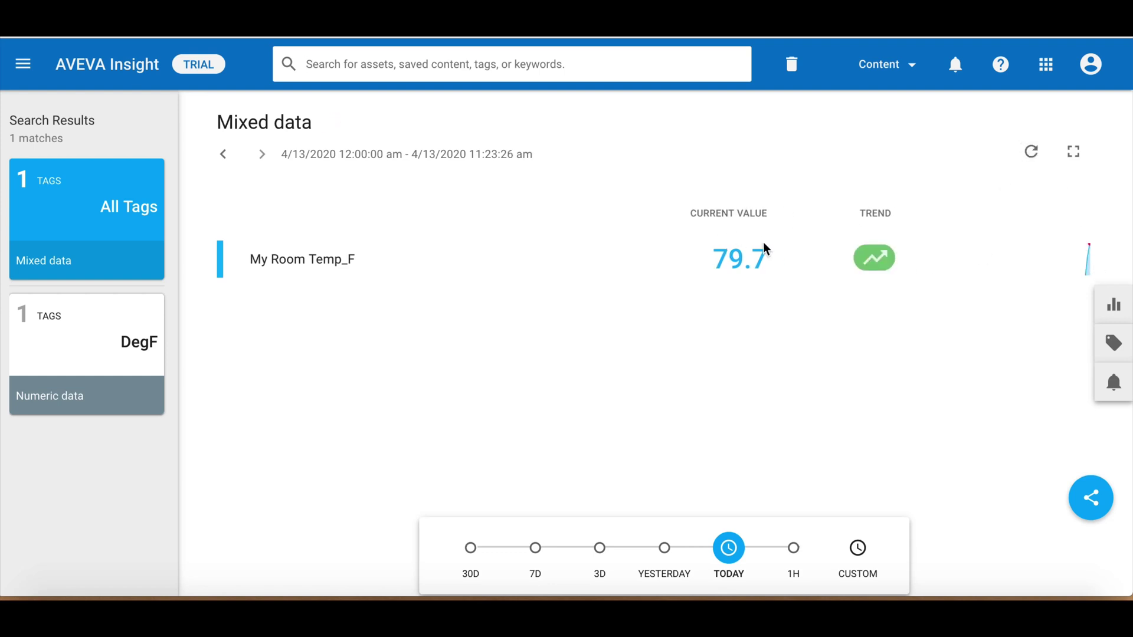